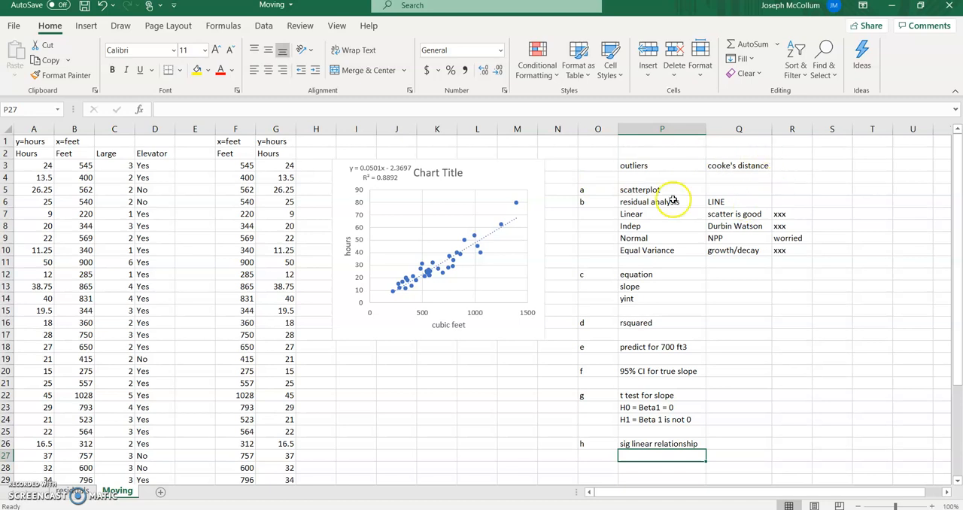
- Highlight the notes for parts a and b in O5:R10 with yellow fill and slightly widen columns O, Q and R
left_click_drag(607, 188, 809, 253)
left_click(200, 69)
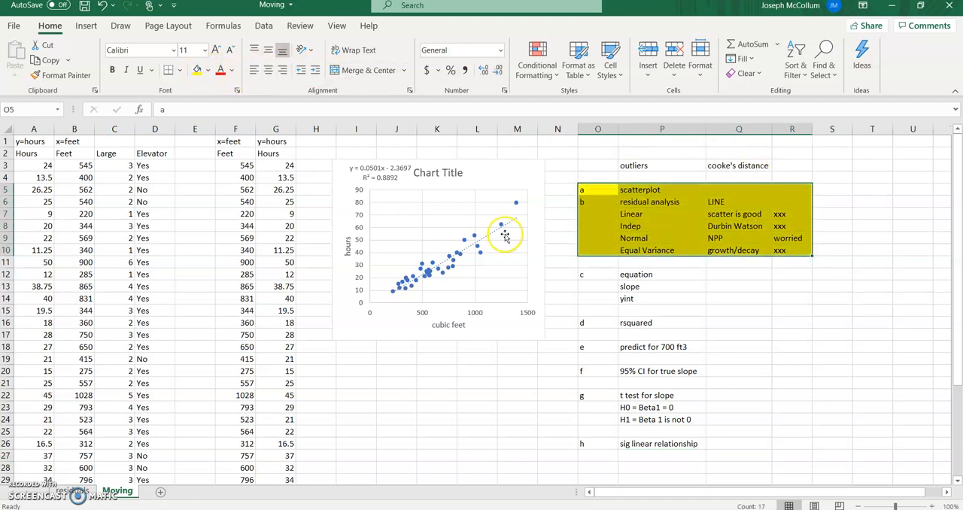
left_click_drag(772, 129, 832, 130)
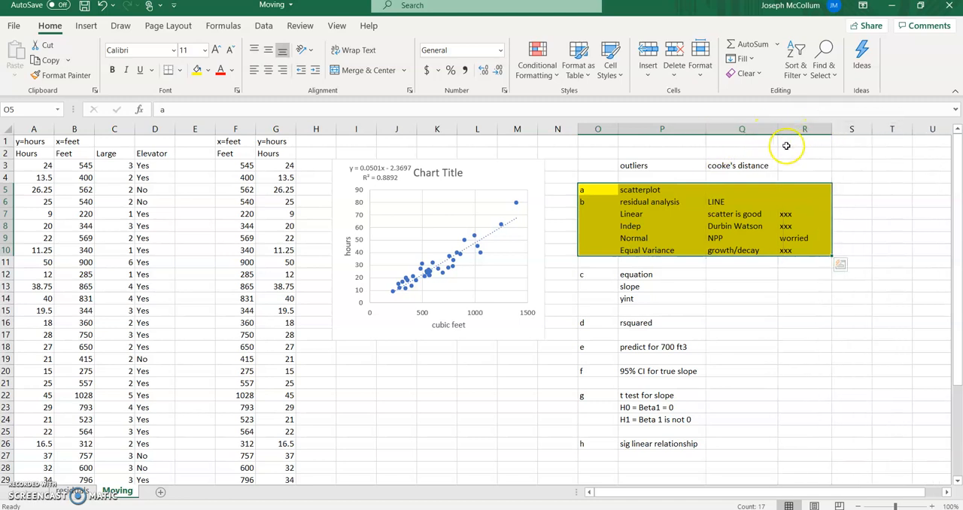
left_click_drag(617, 129, 623, 129)
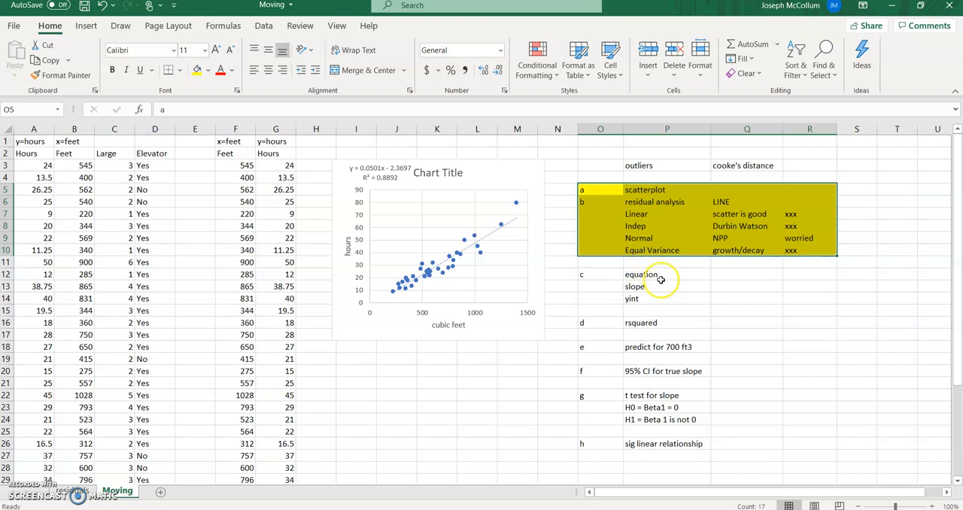
- Enter the regression equation "yhat =0.05x-2.3697" in Q12 beside the equation label
left_click(728, 273)
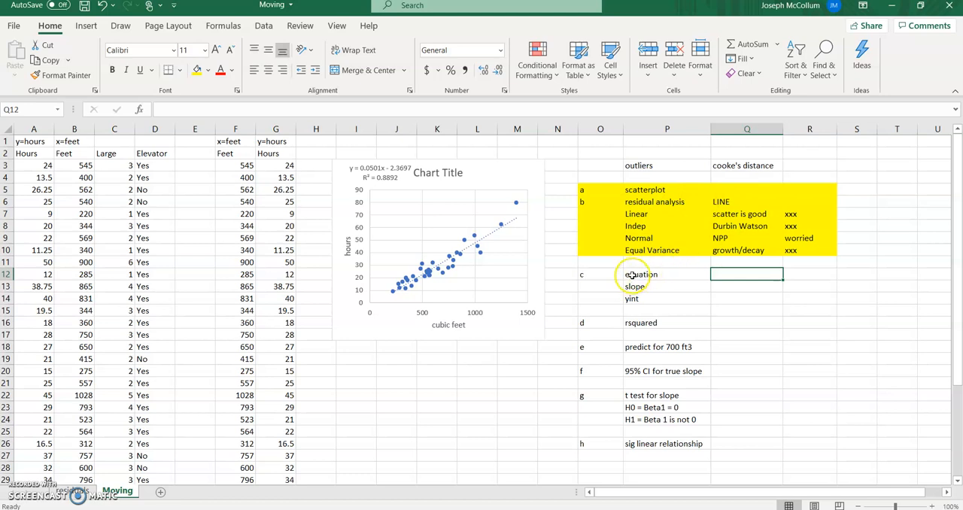
type("yhat")
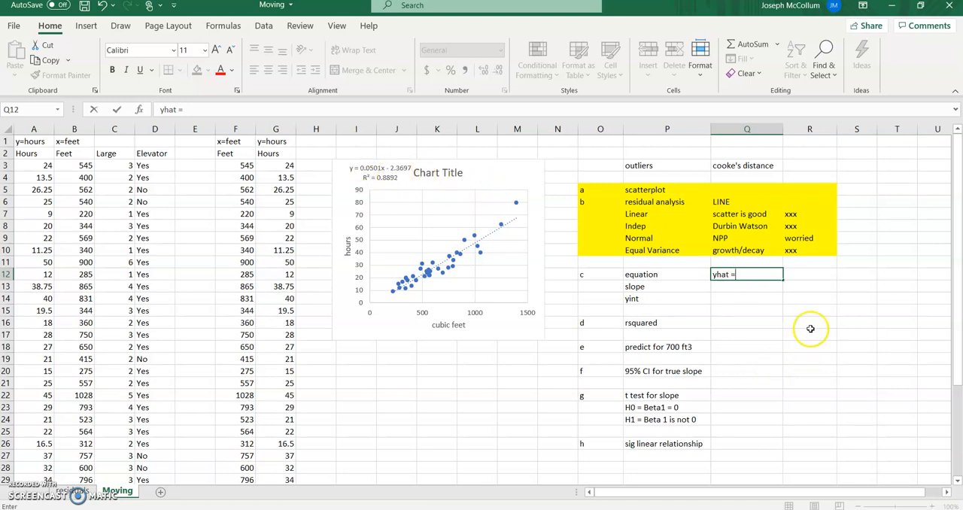
type(" =0")
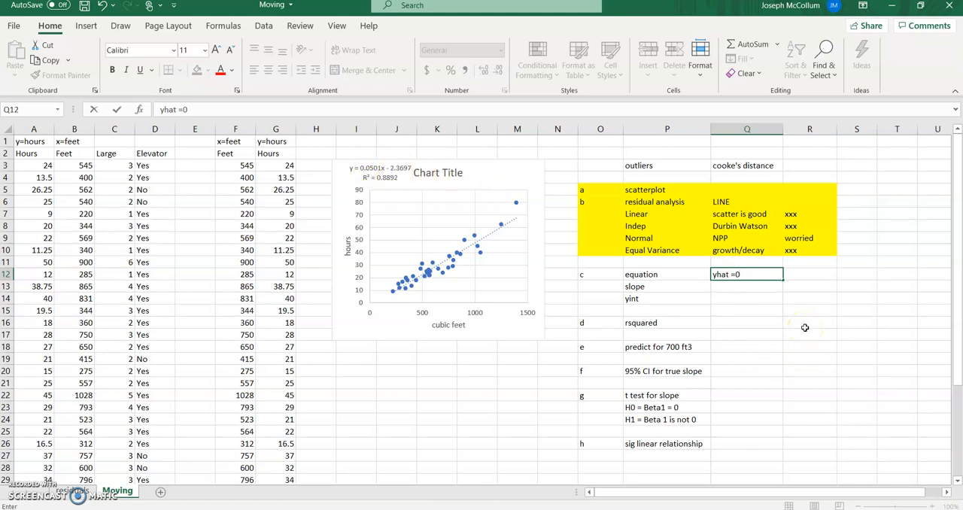
type(".0")
type("5x-2.3697")
key("Return")
- Widen column Q slightly to fit the equation and remove the fill from Q12
left_click_drag(782, 129, 789, 130)
left_click(763, 275)
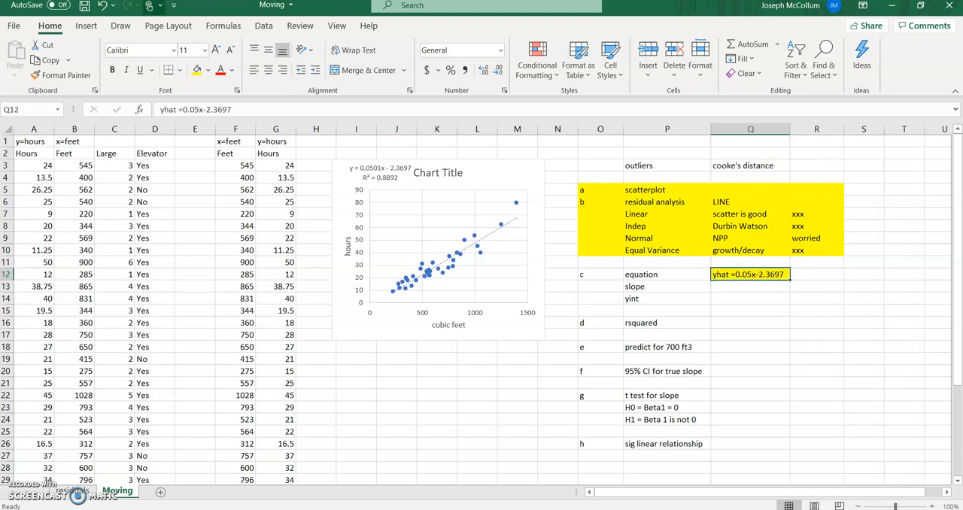
left_click(211, 71)
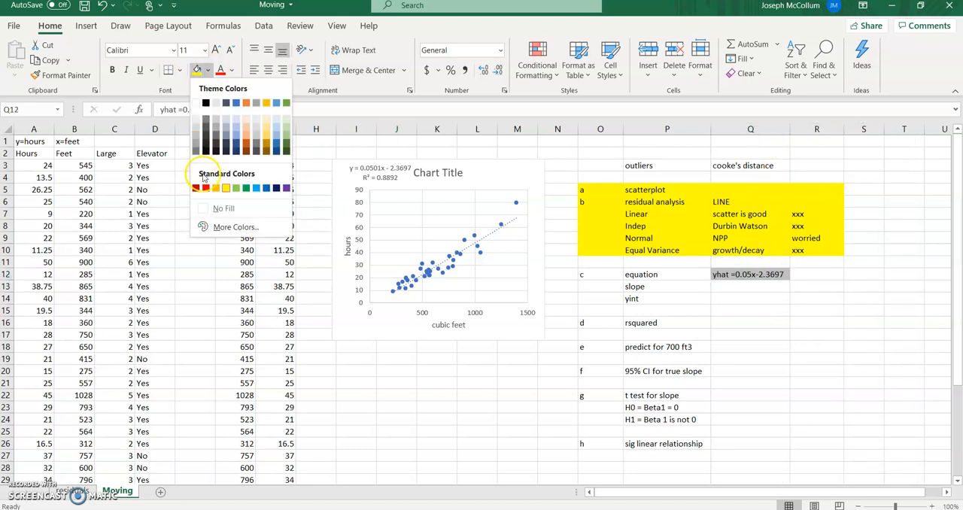
left_click(220, 208)
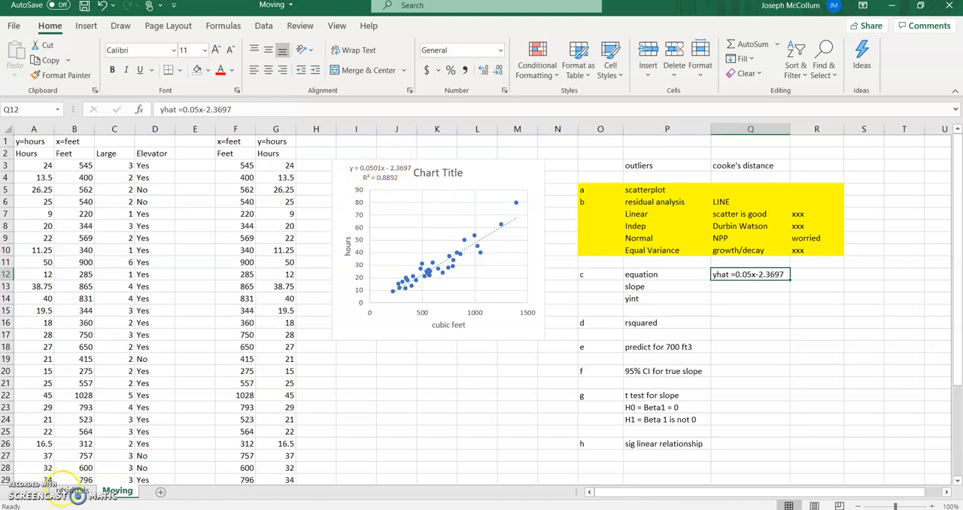
- Check the coefficients on the residuals sheet, and enter ".05 = ave change in y(hours) based on a one unit change in x(cubic)" in Q13 of Moving
left_click(72, 490)
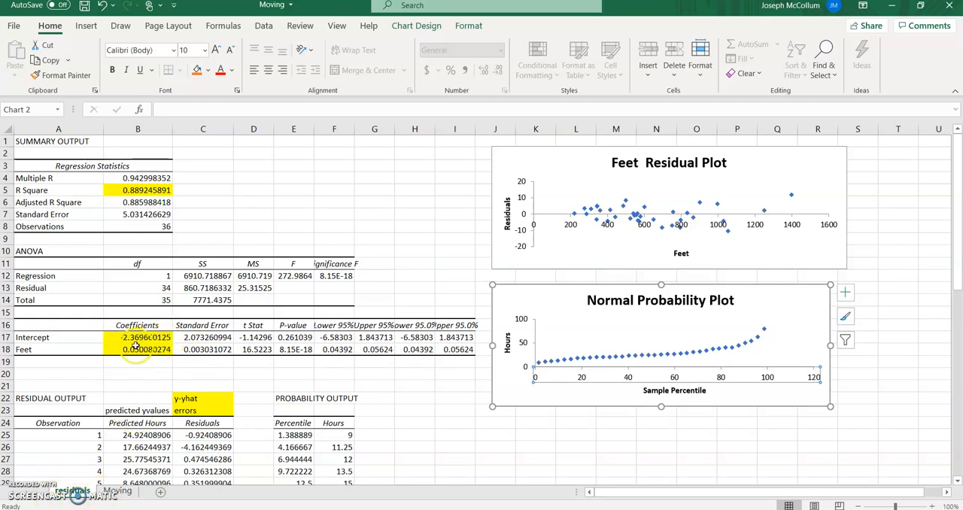
left_click(117, 490)
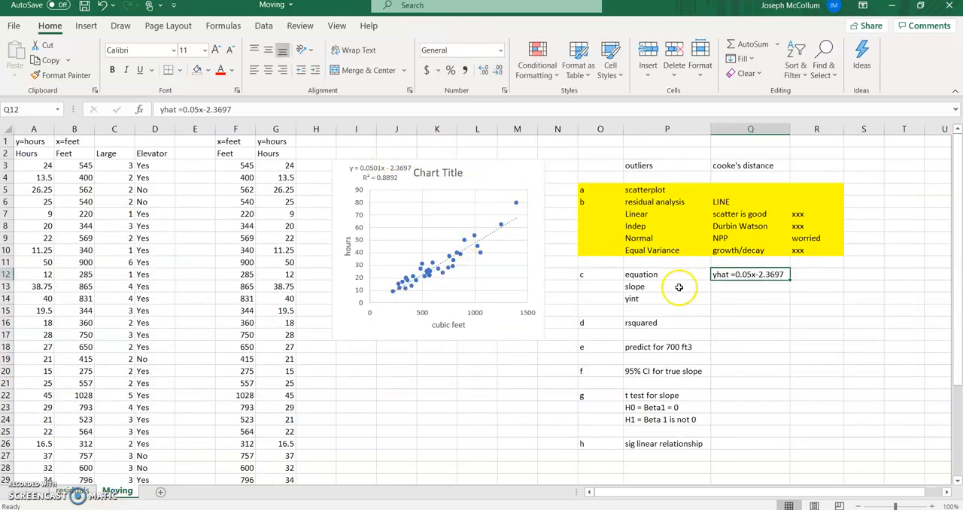
left_click(739, 286)
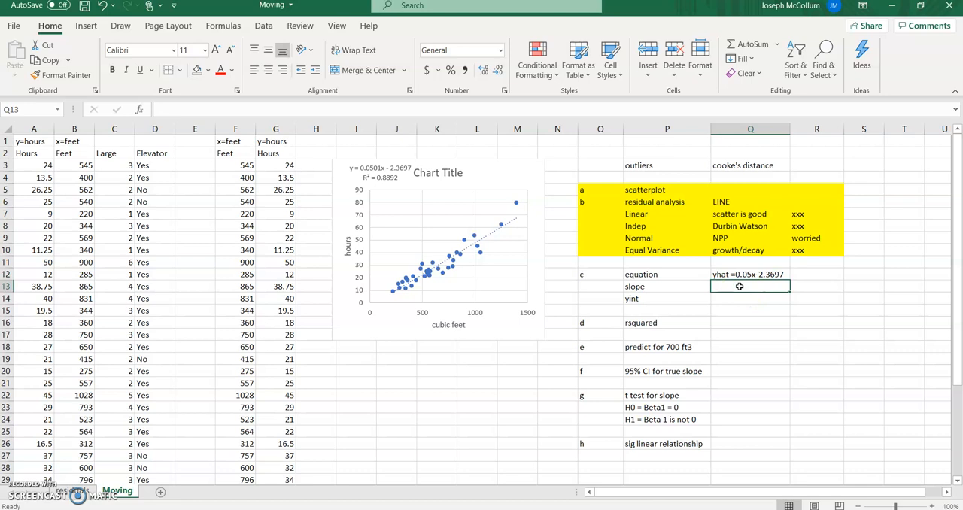
type(".05 =")
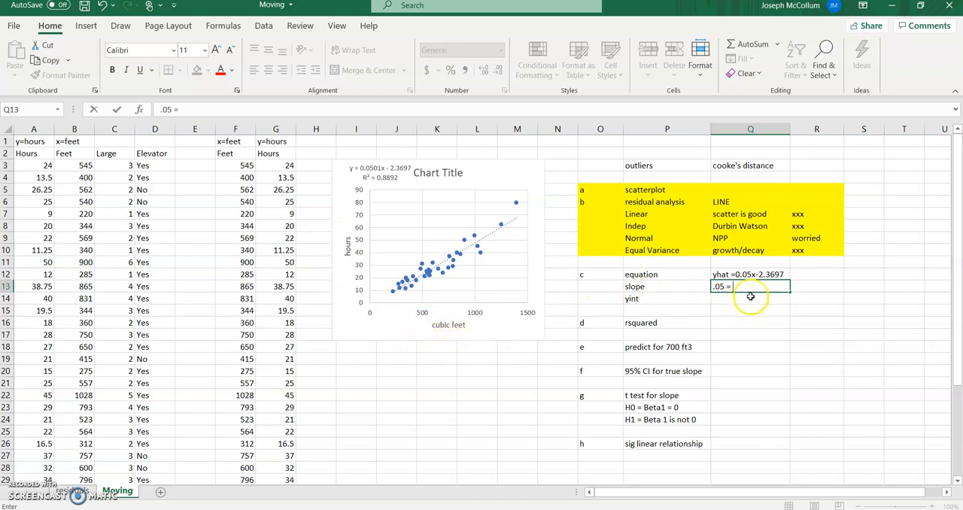
type("ave")
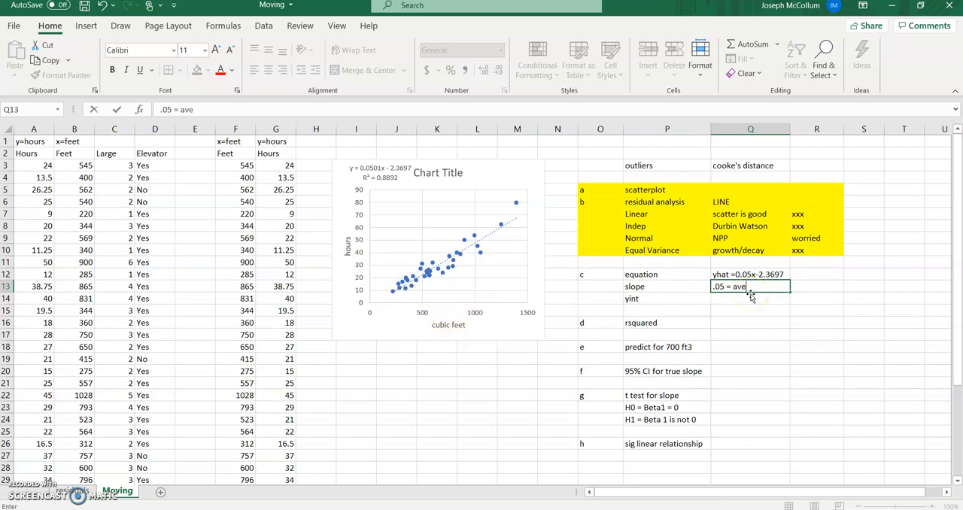
type(" change in y(hours) ba")
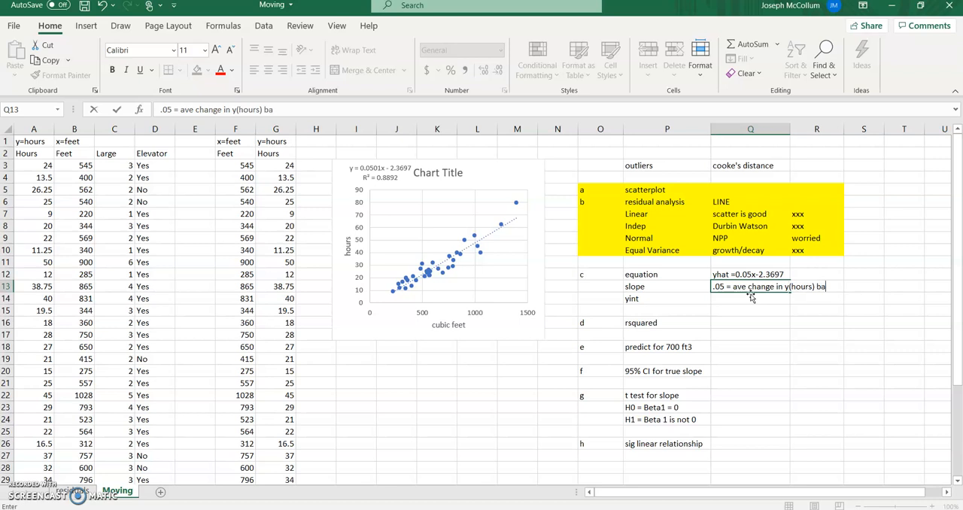
type("sed on a one unit change in x")
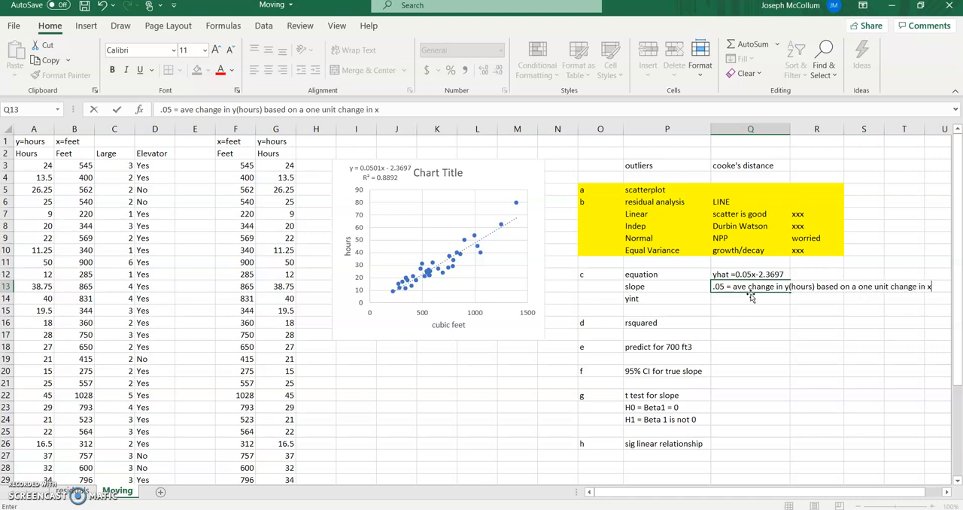
type("(cubic feet)")
key("Return")
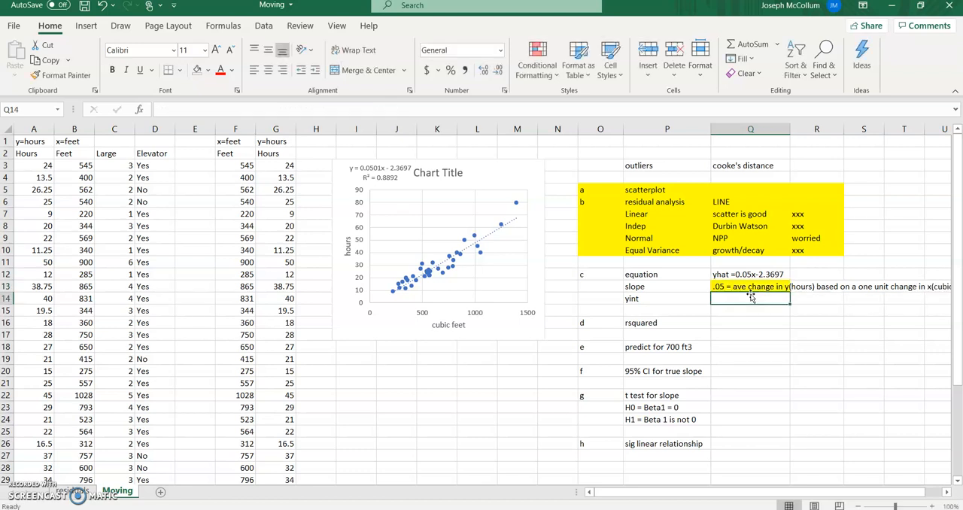
- Narrow column P slightly and remove the yellow fill from the slope interpretation in Q13
left_click_drag(698, 129, 707, 128)
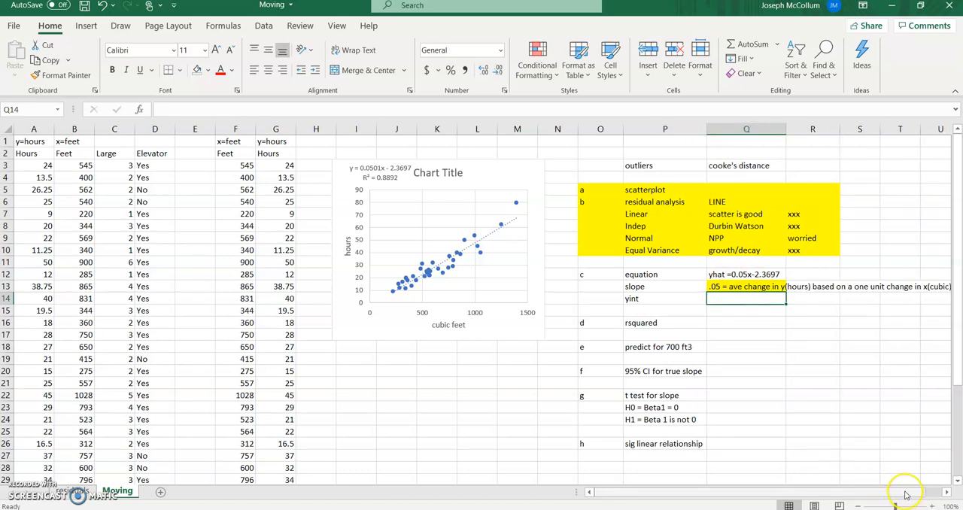
scroll(906, 497, "right", 1)
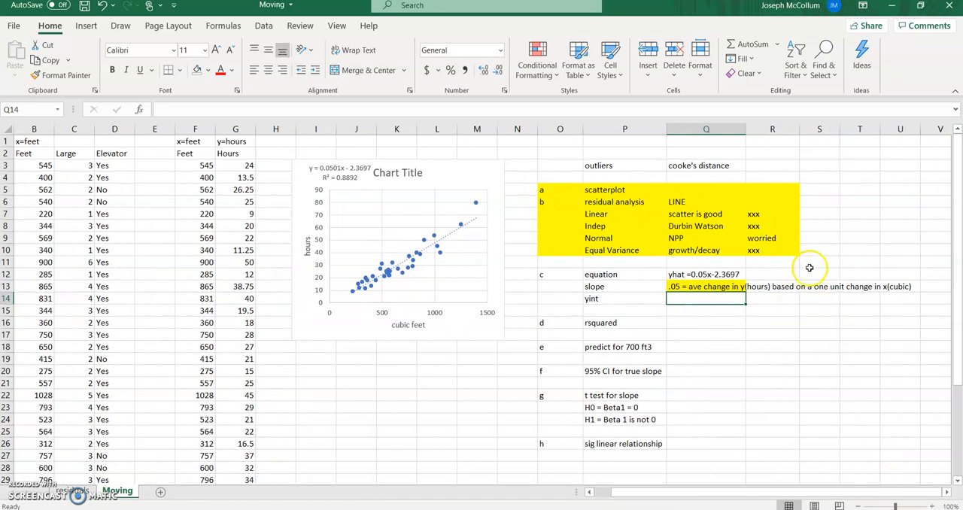
left_click(733, 286)
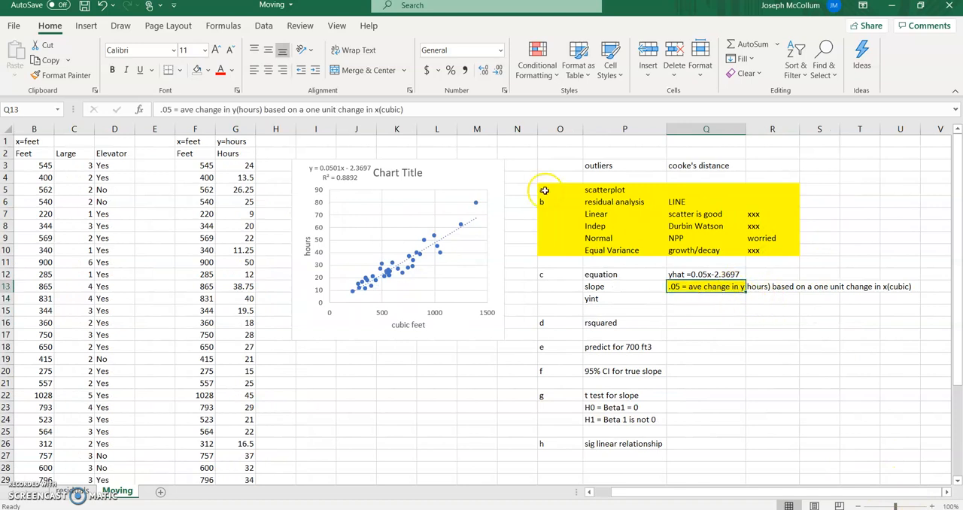
left_click(197, 70)
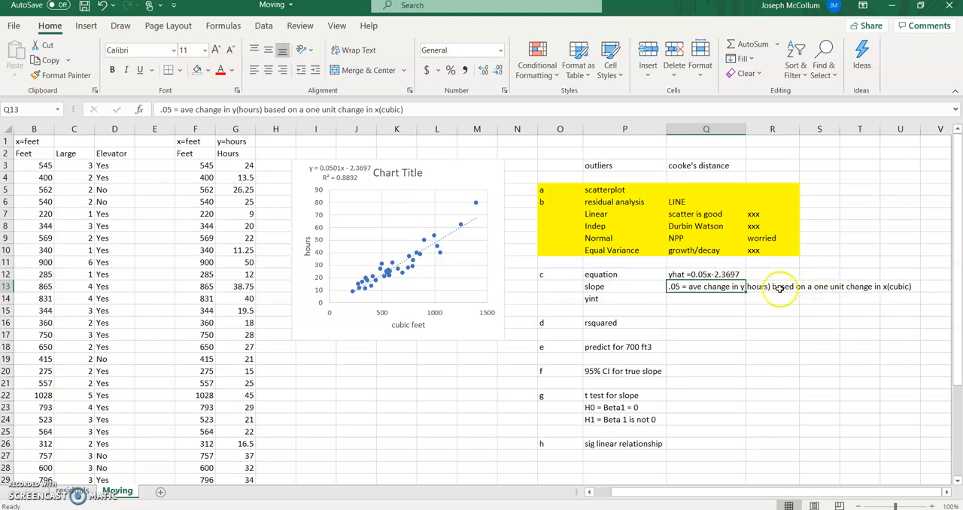
- Merge and center the slope interpretation across Q13:U13
left_click_drag(695, 286, 897, 287)
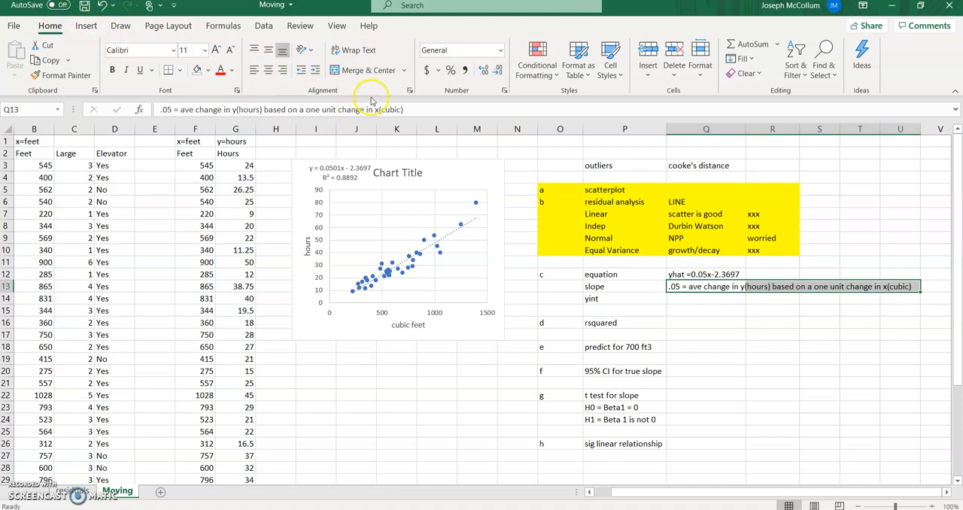
left_click(368, 70)
left_click(707, 299)
left_click(709, 286)
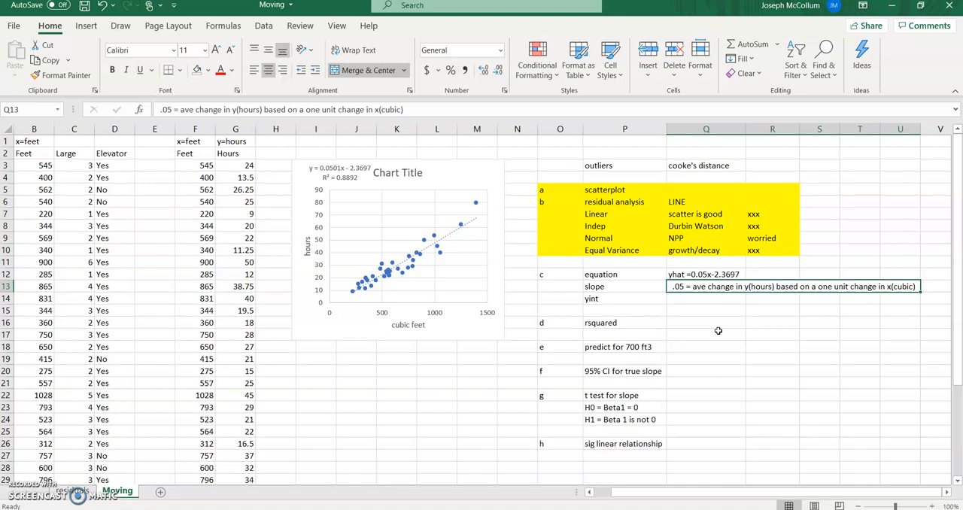
- Try to enter "-2.3697 = if x (cubic feet ) = 0" in Q14 as the y-intercept interpretation
left_click(680, 299)
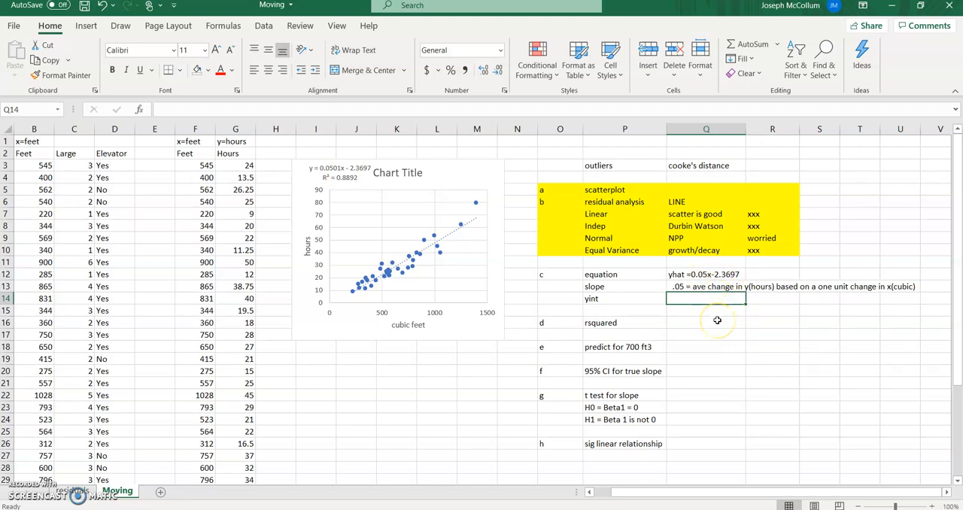
type("-2.3")
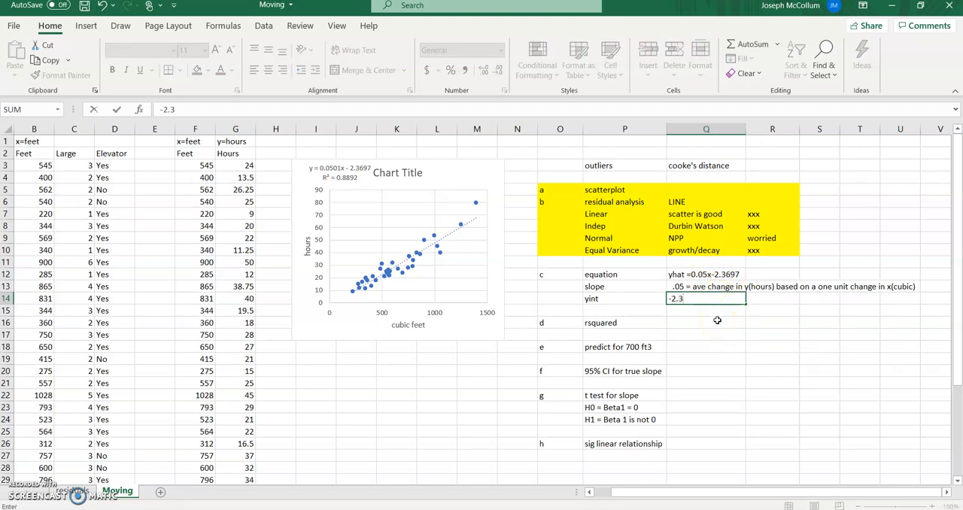
type("697 = if x (cubic f")
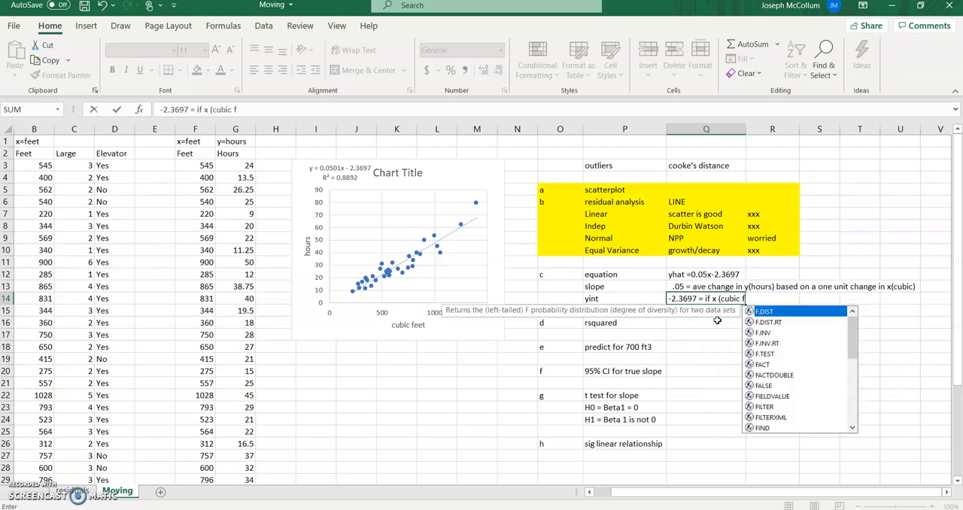
type("eet ) = 0")
key("Return")
key("Up")
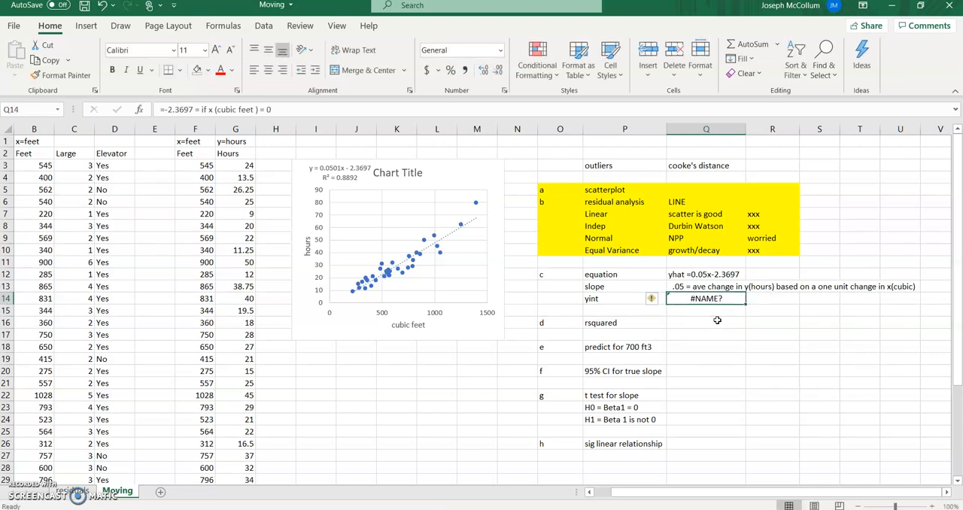
- Turn the Q14 formula into plain text by replacing its leading equals sign with "..."
left_click(163, 109)
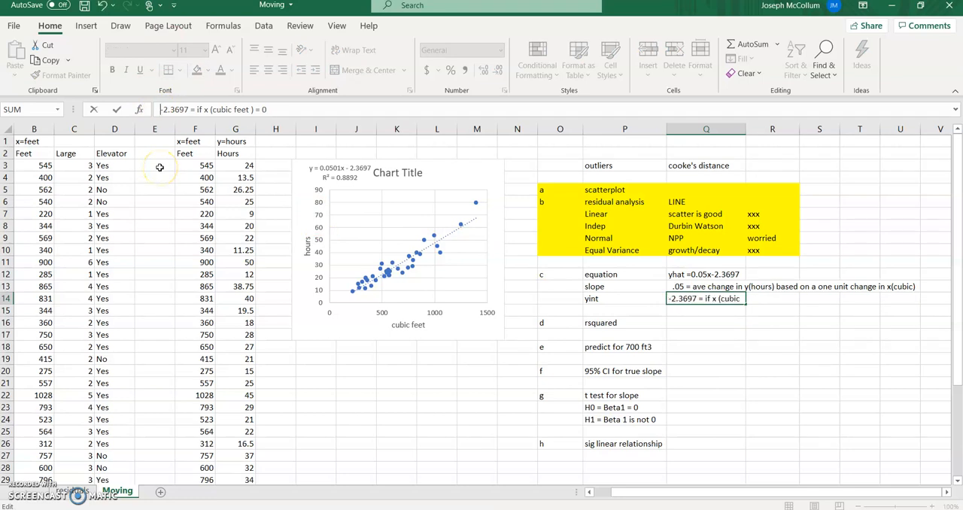
key("Return")
key("Up")
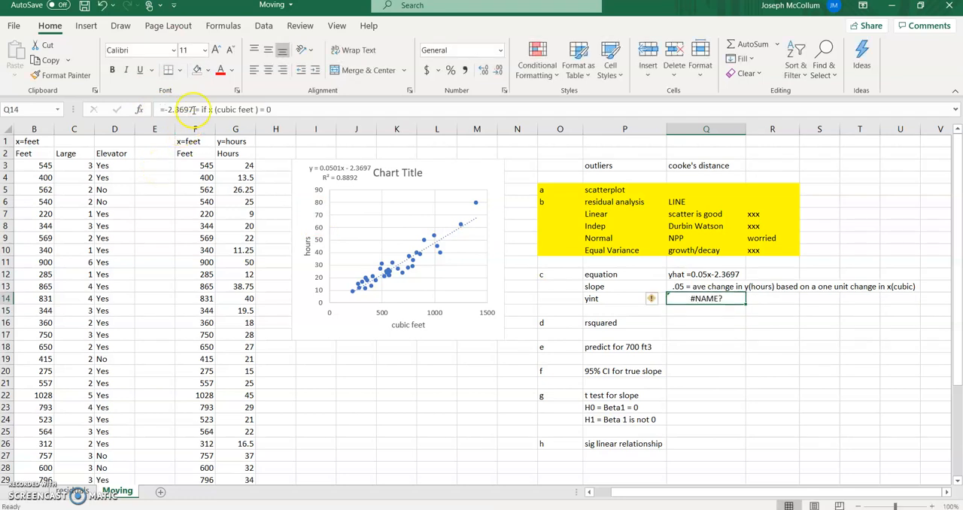
left_click(184, 109)
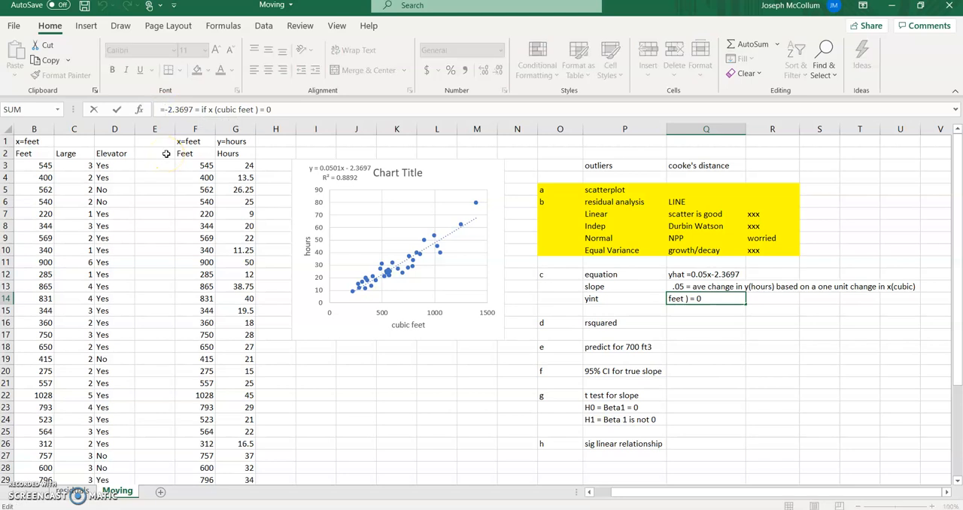
key("BackSpace")
type("...")
key("Return")
- Merge and center the y-intercept entry across Q14:U14
left_click_drag(704, 299, 899, 299)
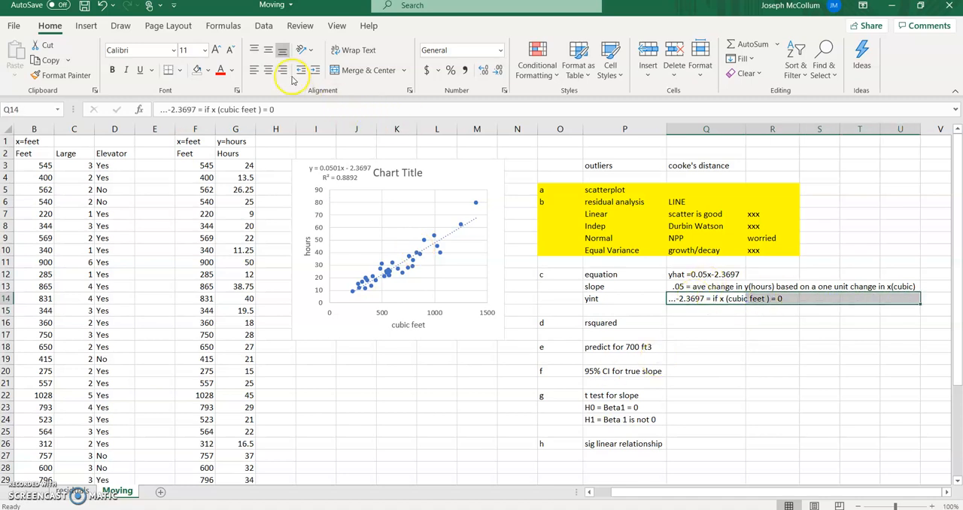
left_click(367, 70)
left_click(726, 346)
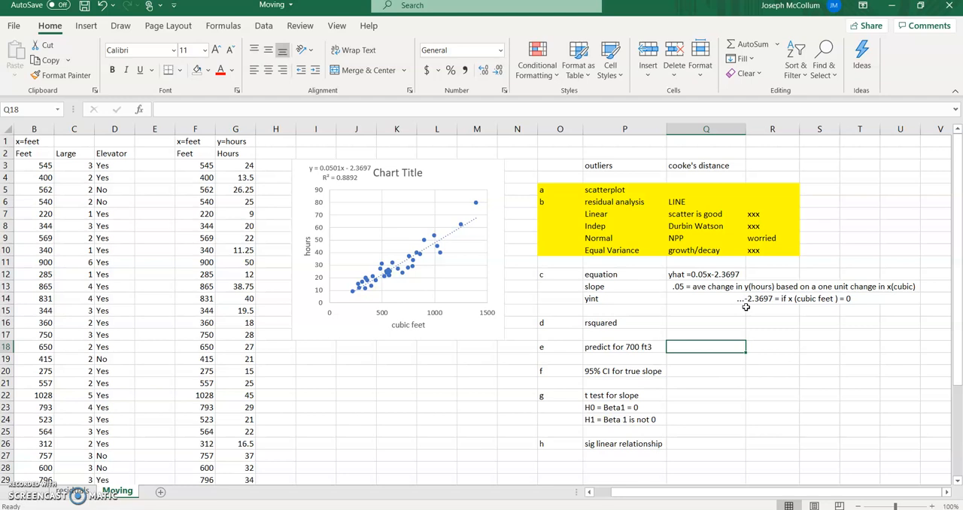
- Replace the y-intercept entry in Q14 with "it would take -2.3 hours for 0 cubic feet"
left_click(733, 299)
type("v")
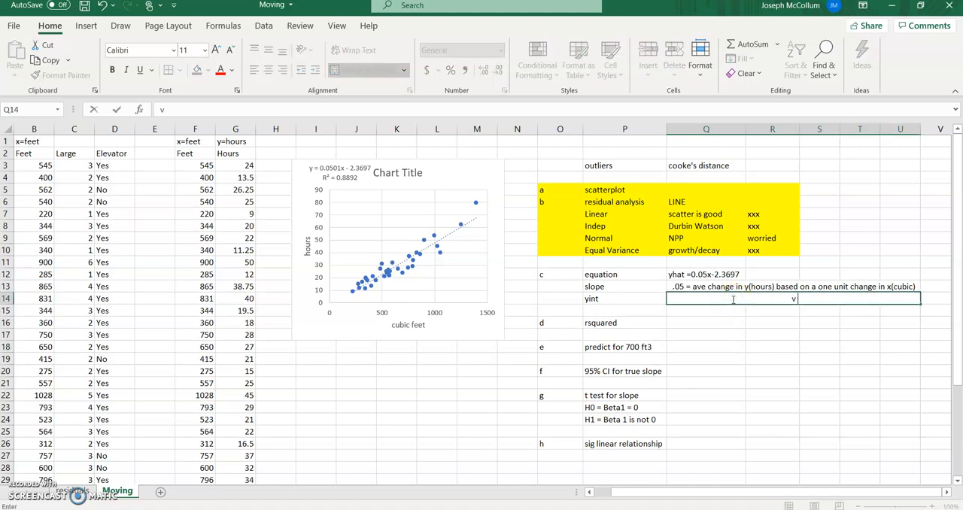
type(" alu")
key("BackSpace")
key("BackSpace")
key("BackSpace")
key("BackSpace")
key("BackSpace")
type("it ma")
key("BackSpace")
key("BackSpace")
type("would take -2.3 hours for 0 cui")
key("BackSpace")
type("bic feet")
key("Return")
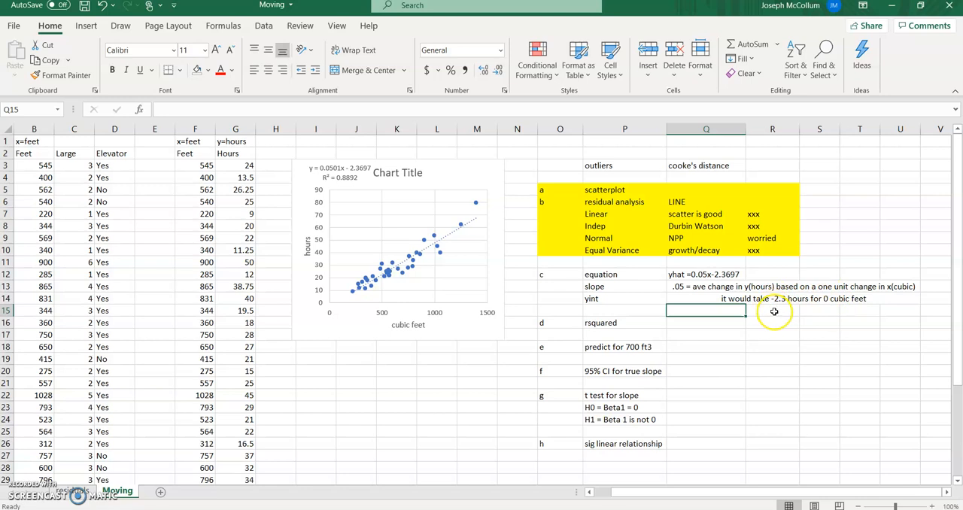
- Enter 88.92 in Q16 as the r-squared value
left_click(695, 323)
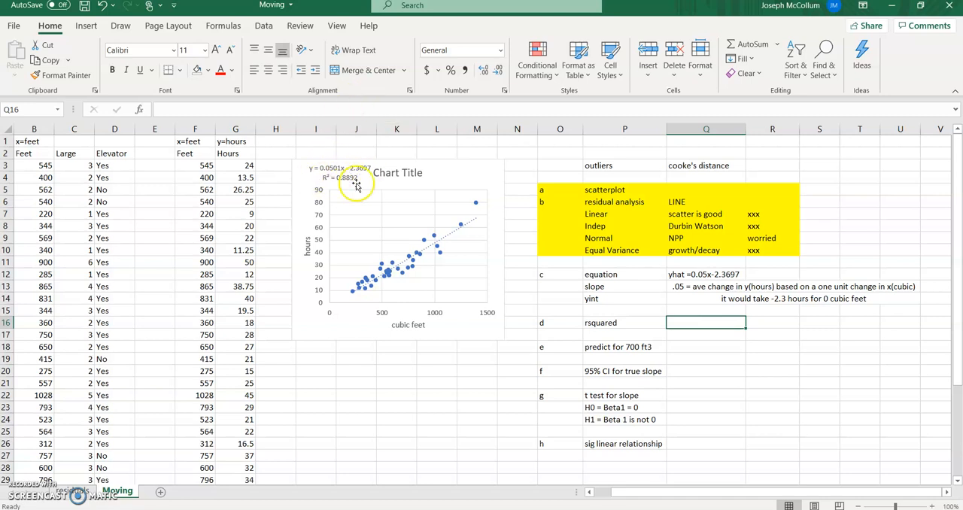
type("88.92")
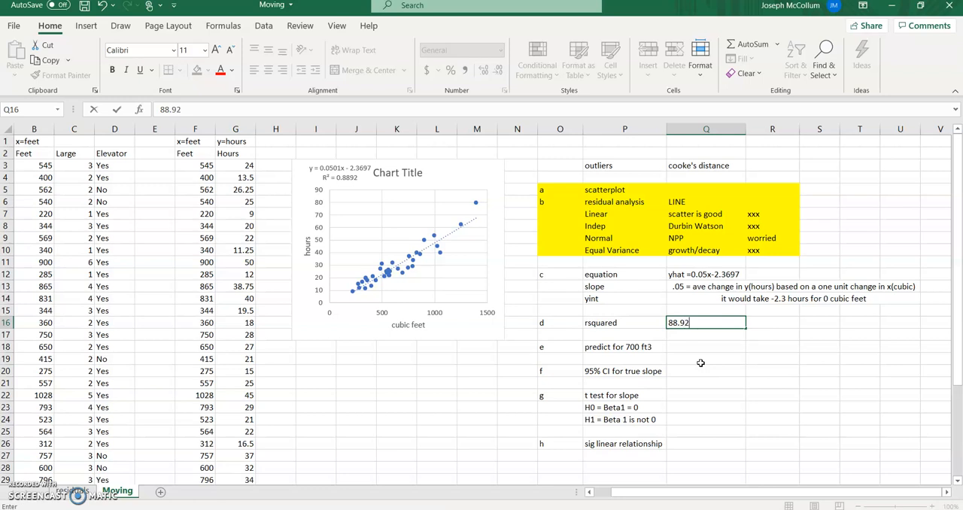
key("ctrl+Return")
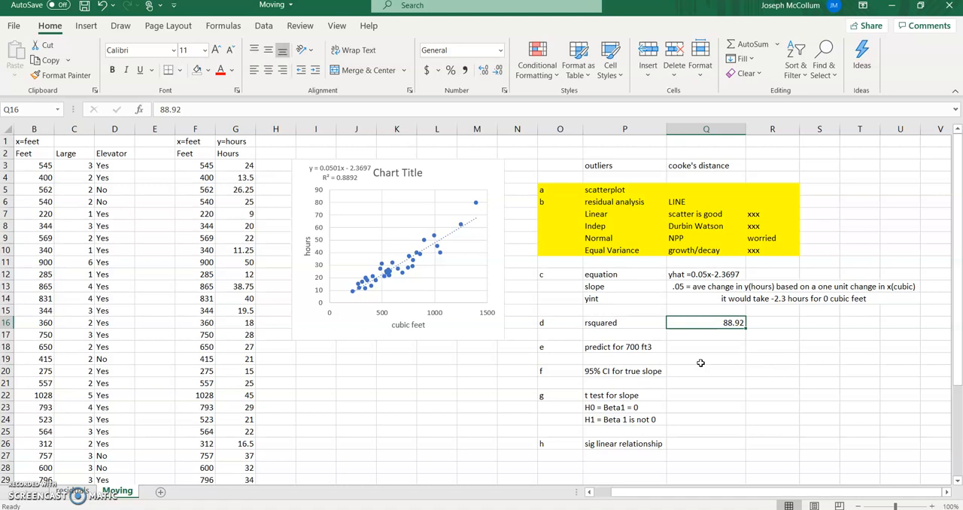
- Enter "88.92% of the reason y(hours) varies is due to the variation in x(cubic feet moved)" in R16
key("Right")
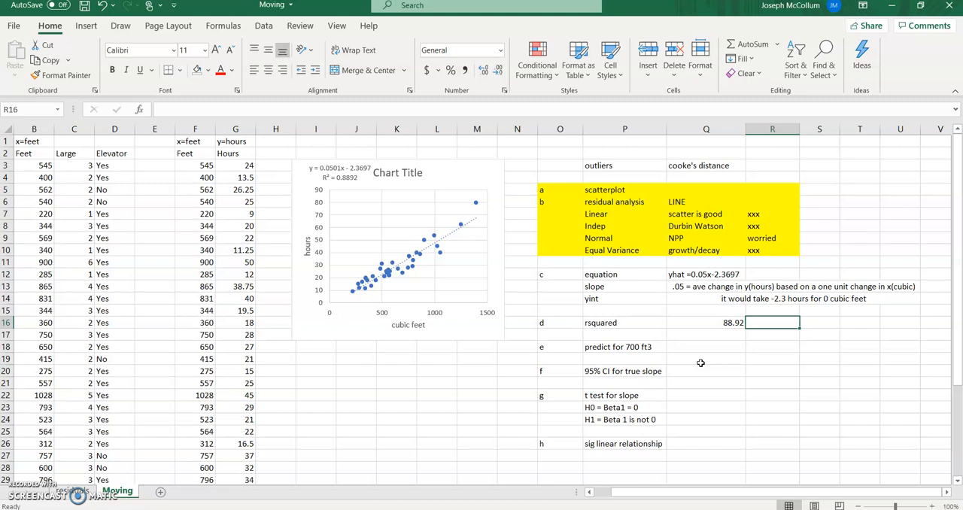
type("88.")
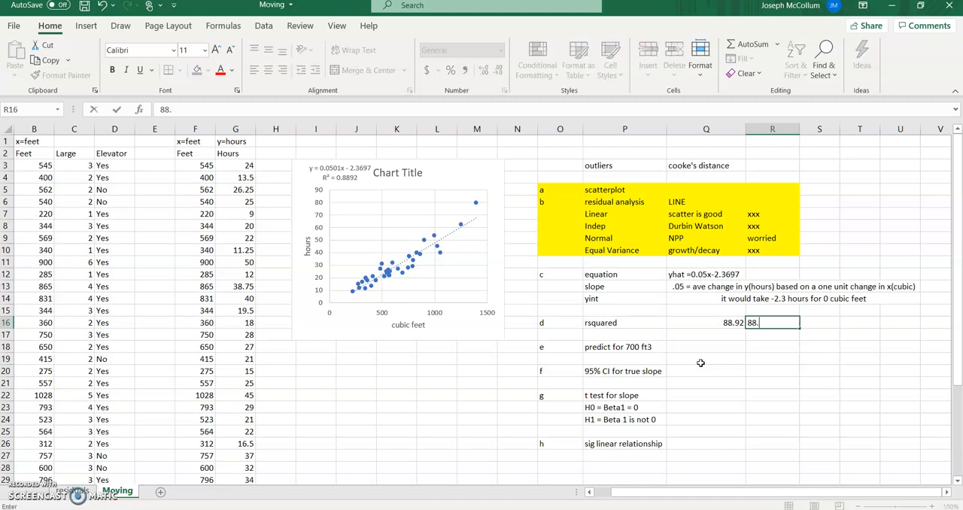
type("92% of the re")
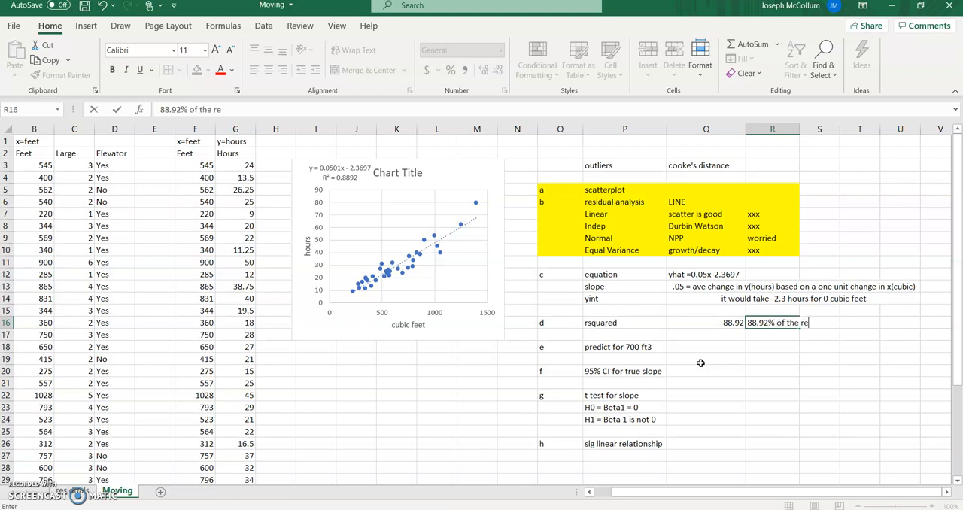
type("ason y(hours) varies")
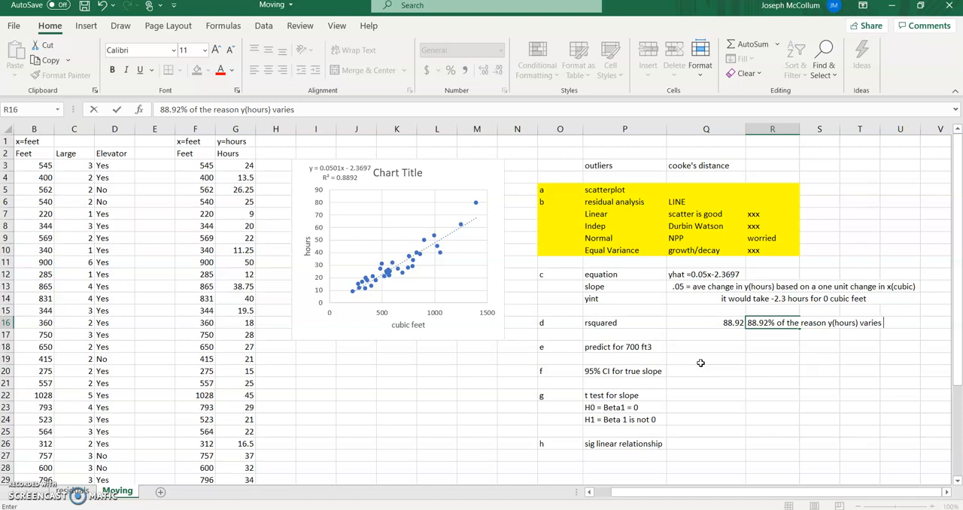
type("is due to the variation in ")
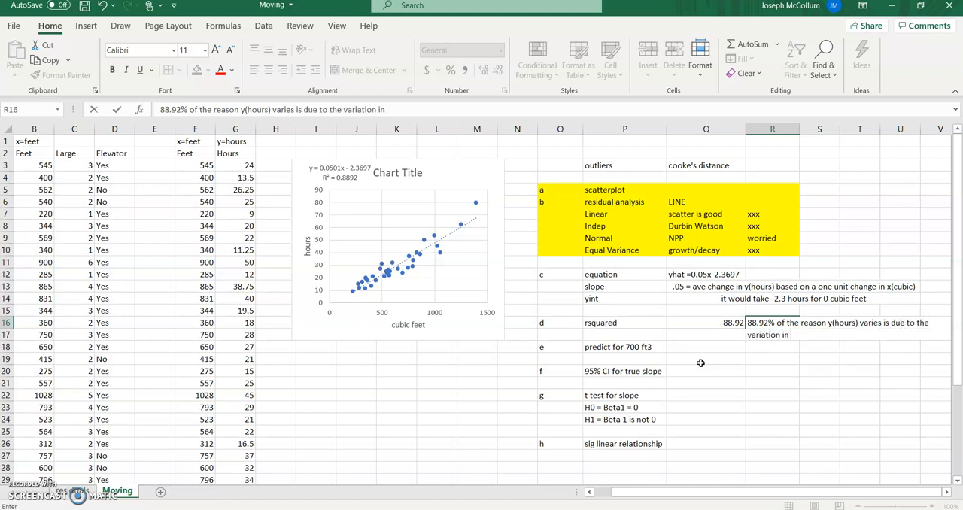
type("x(cubic feet moved)")
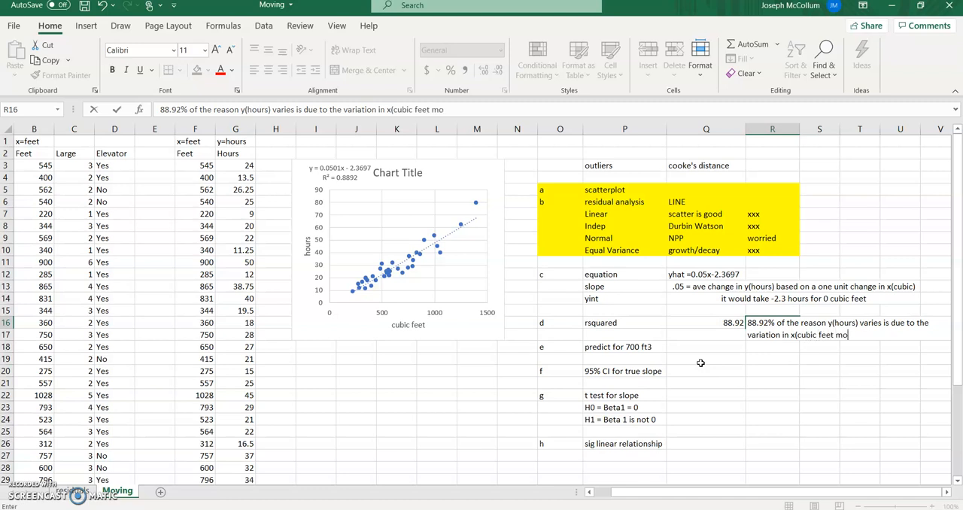
key("Return")
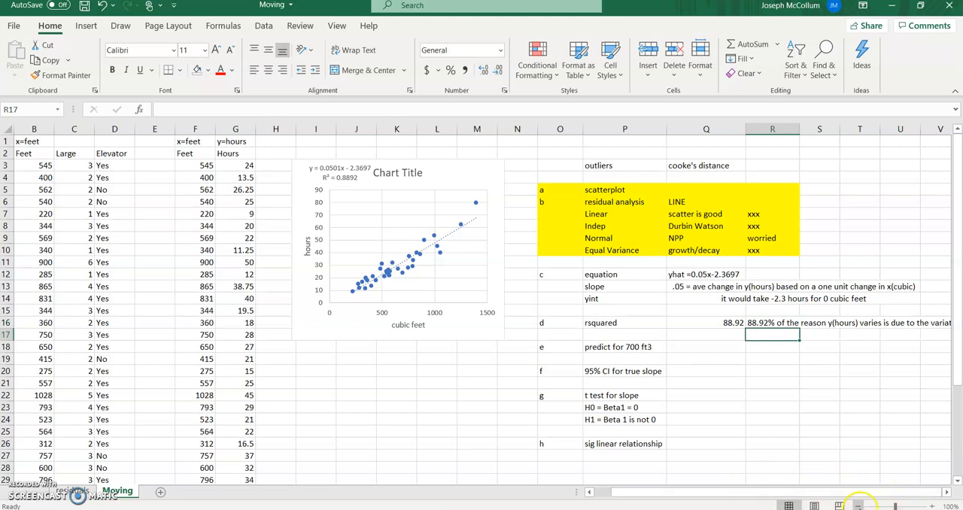
- Try to merge and center the r-squared value together with its interpretation across Q16:Y16
left_click(860, 506)
left_click(860, 505)
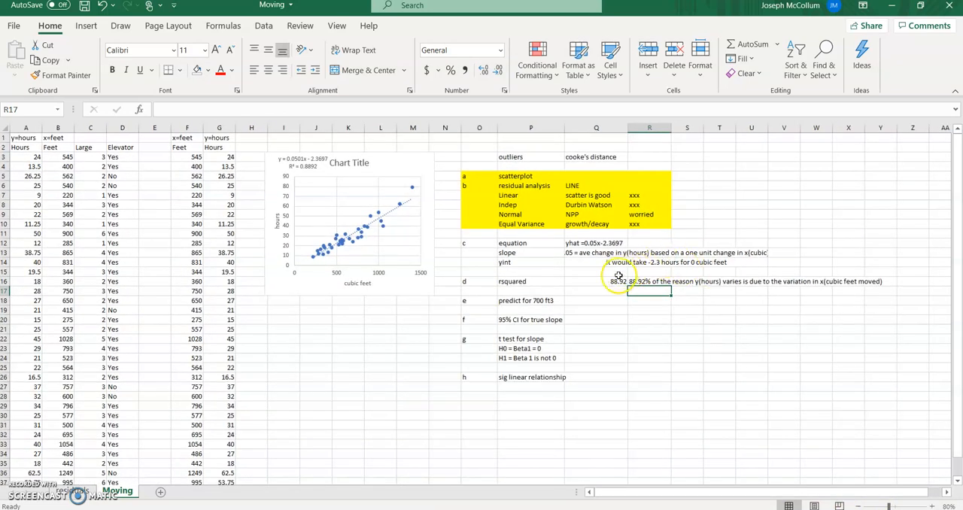
left_click(621, 282)
left_click_drag(621, 282, 872, 281)
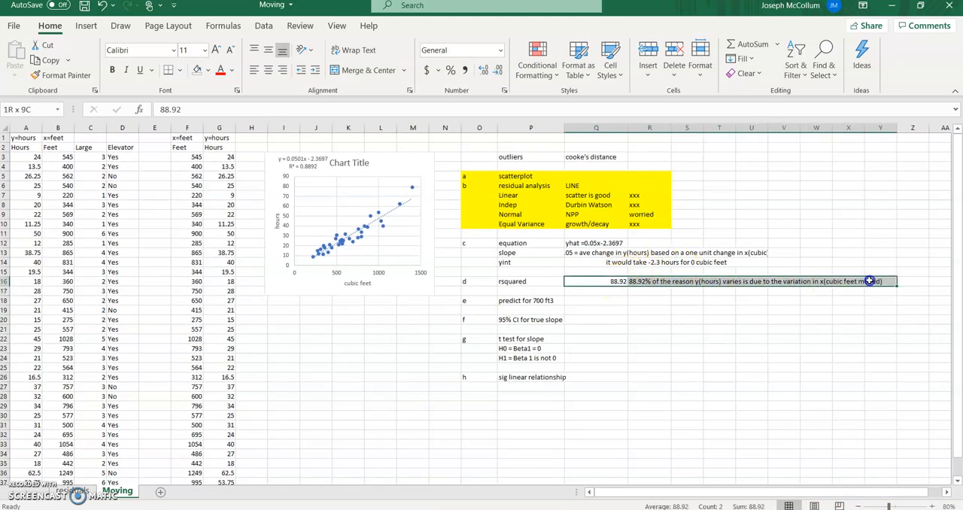
left_click(347, 71)
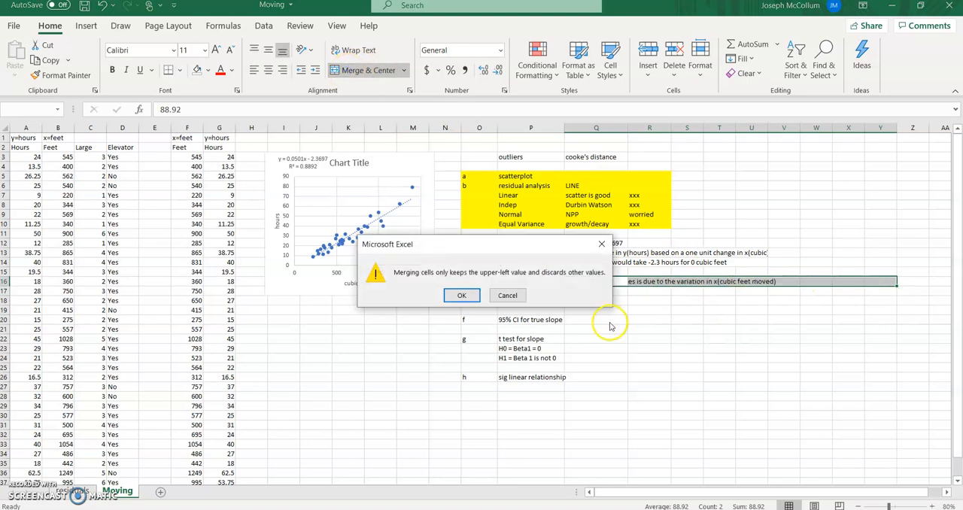
left_click(469, 299)
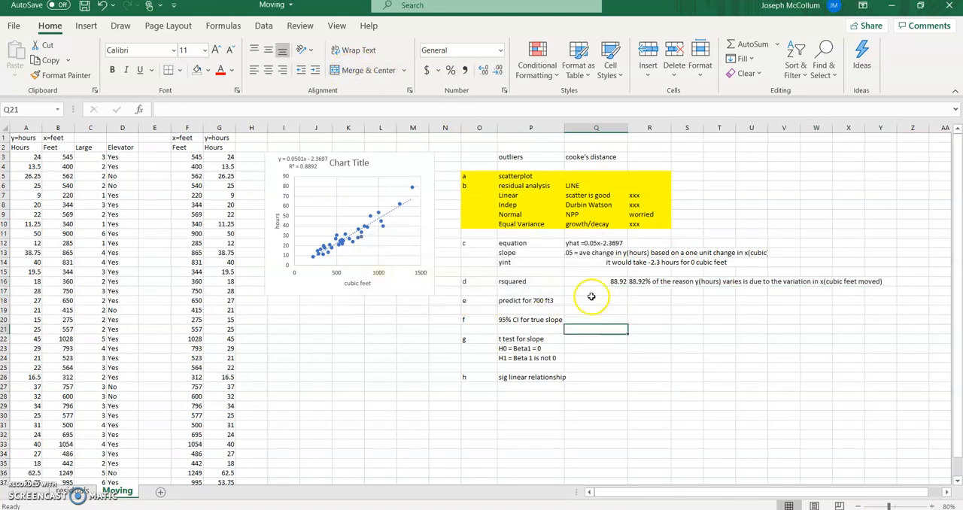
- Merge and center the r-squared interpretation across R16:Y16, leaving out the value in Q16
left_click_drag(645, 282, 872, 281)
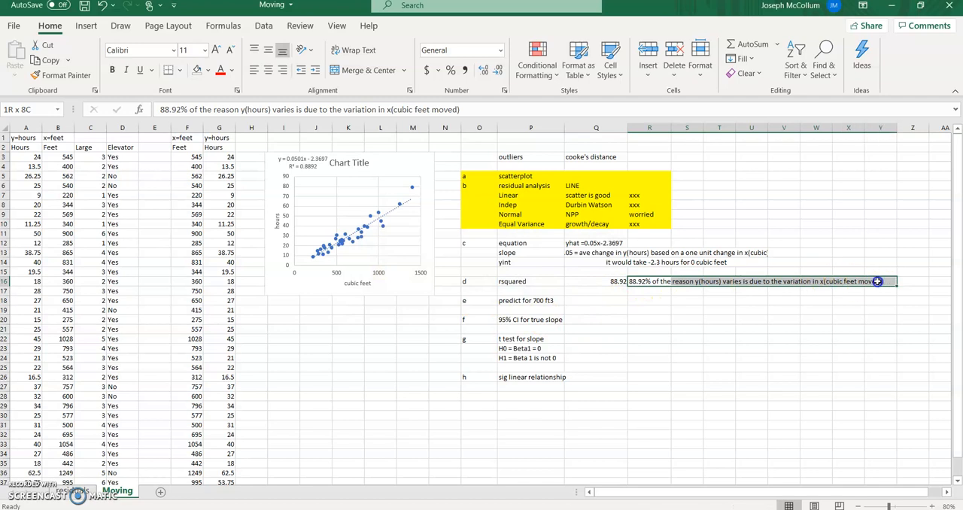
left_click(356, 71)
left_click(666, 308)
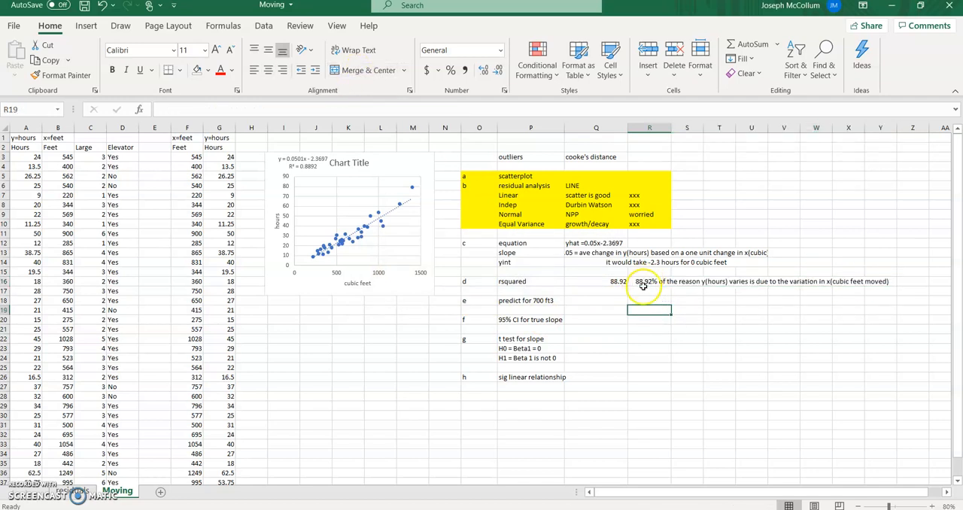
left_click(650, 281)
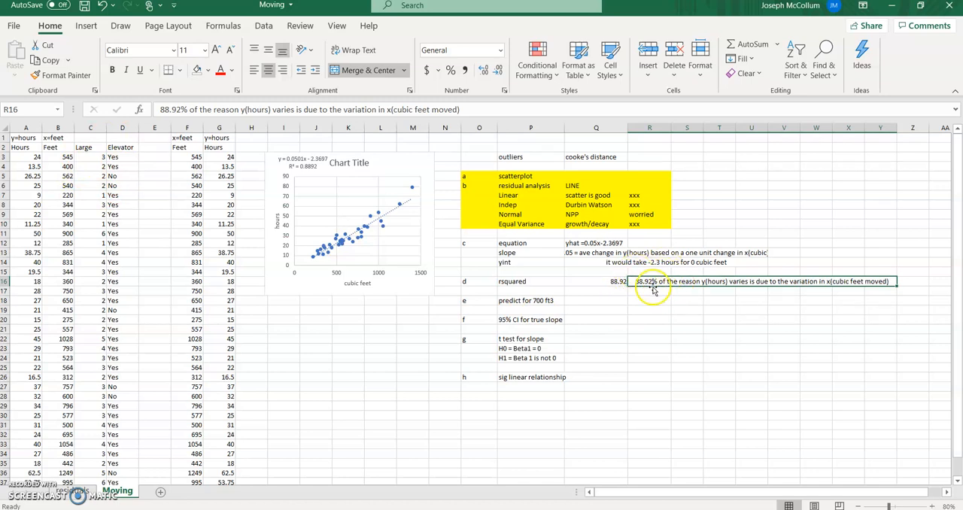
- Calculate the prediction for 700 cubic feet in Q18 with the formula =.05*(700)-2.3697, accepting the suggested multiplication correction
left_click(592, 300)
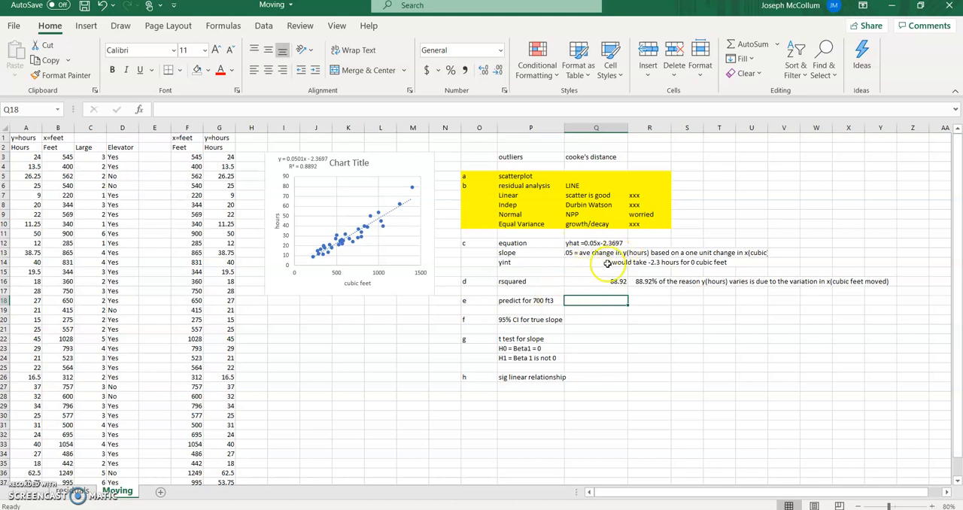
type("=")
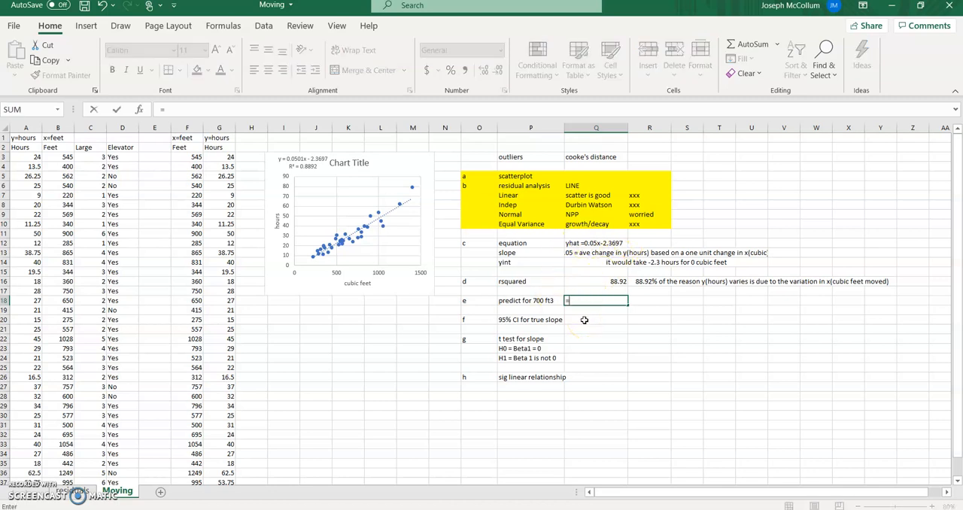
type(".05(700)-2.3697")
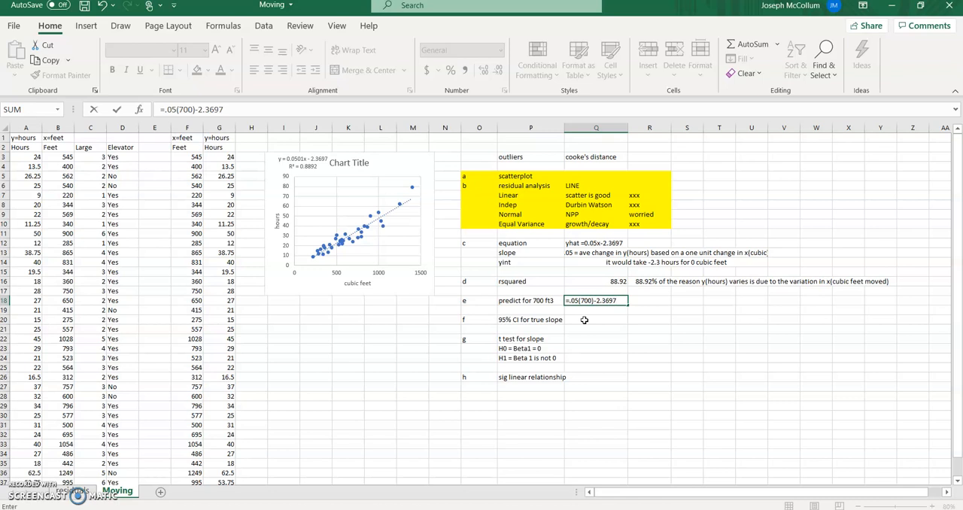
key("Return")
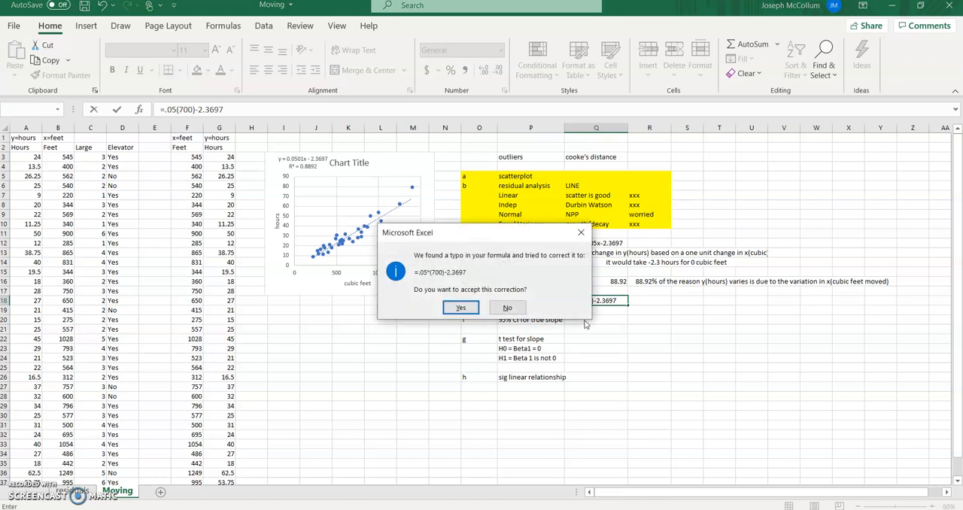
left_click(460, 307)
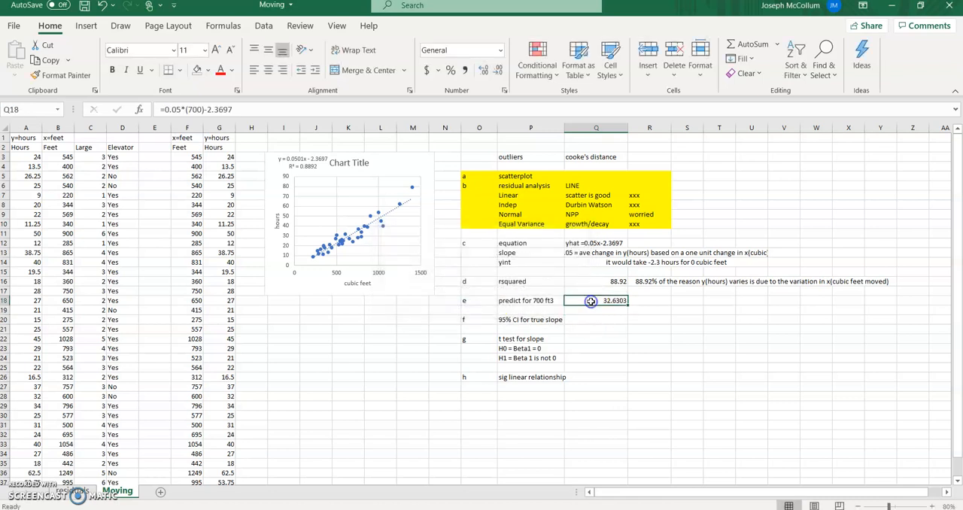
- Refine the slope coefficient in the Q18 prediction formula to 0.0501
left_click(173, 109)
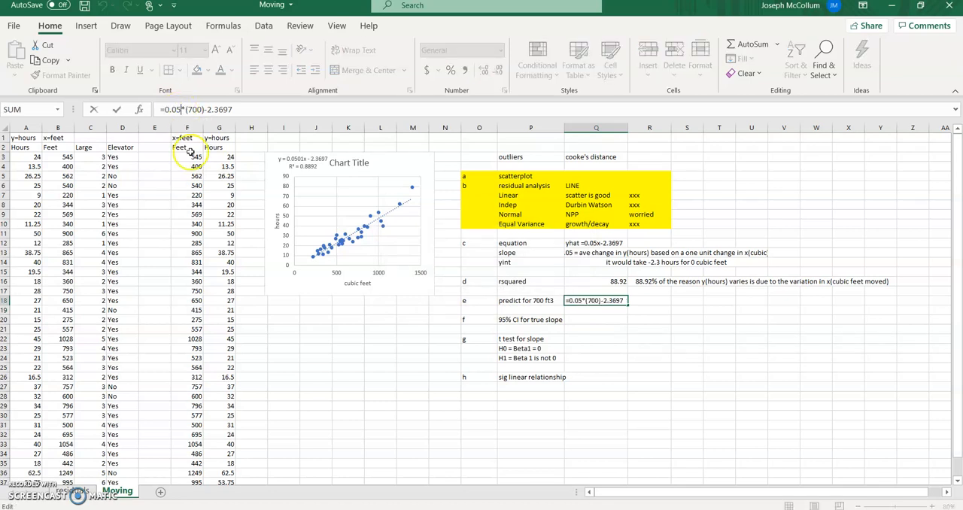
type("01")
key("ctrl+Return")
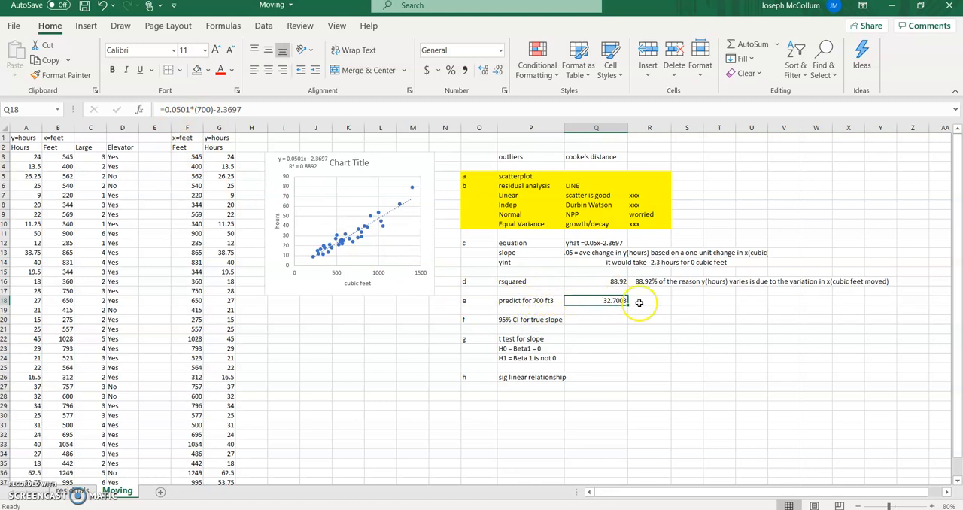
- Add the unit "hours" in R18 beside the prediction
key("Right")
type("hours")
key("Return")
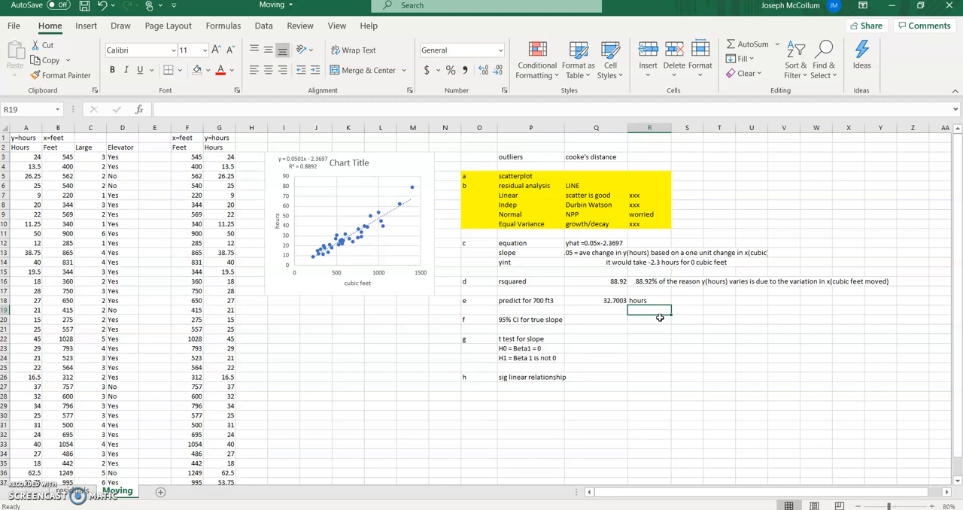
key("Up")
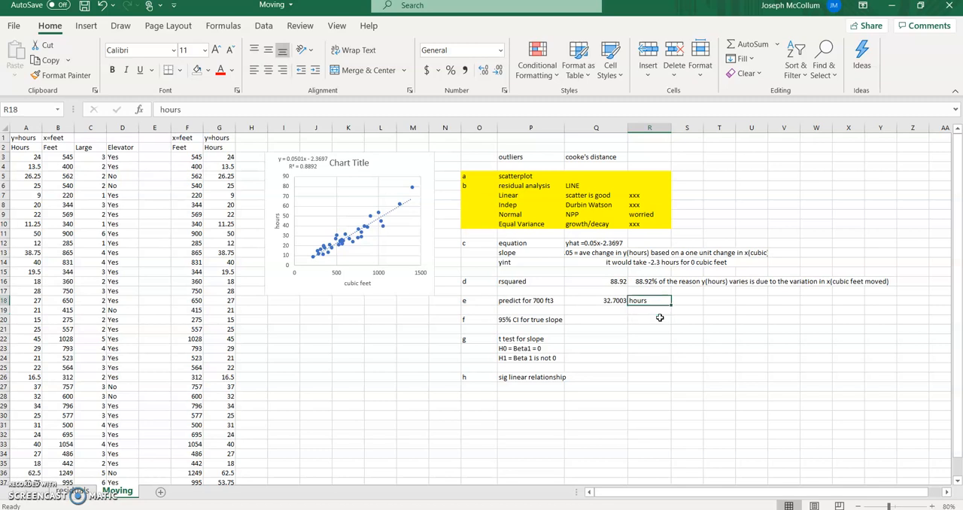
key("Left")
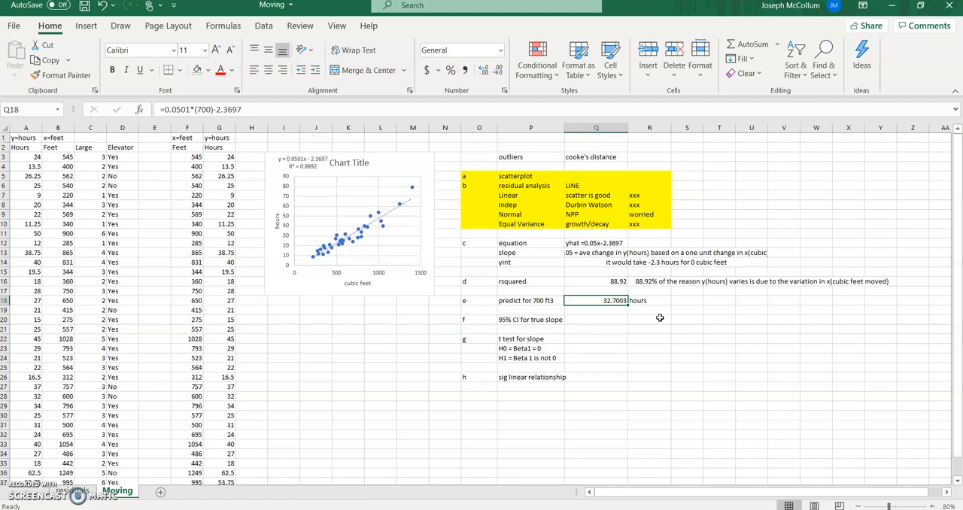
- Fit column P to its contents and label the confidence interval bounds "LB" in Q20 and "UB" in Q21
key("Down")
key("Down")
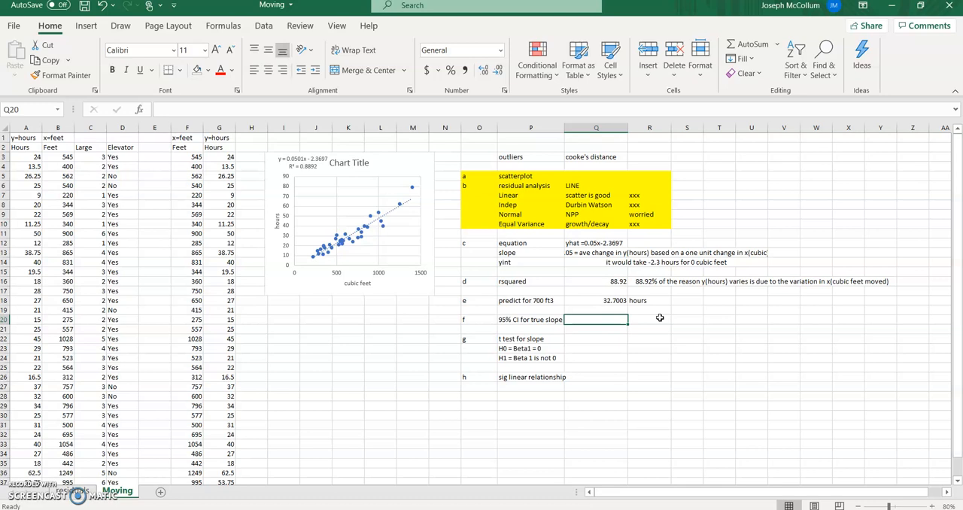
double_click(562, 127)
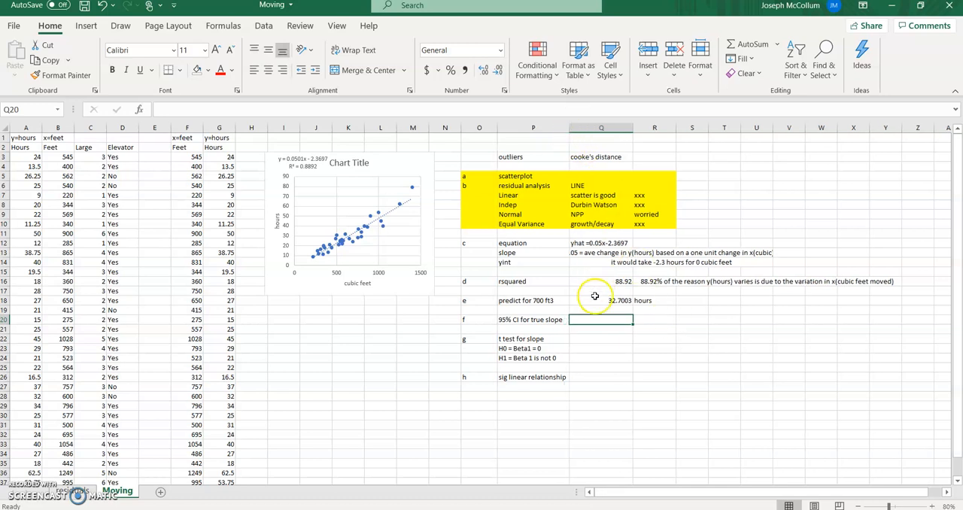
left_click(594, 319)
type("LB")
key("Return")
type("U")
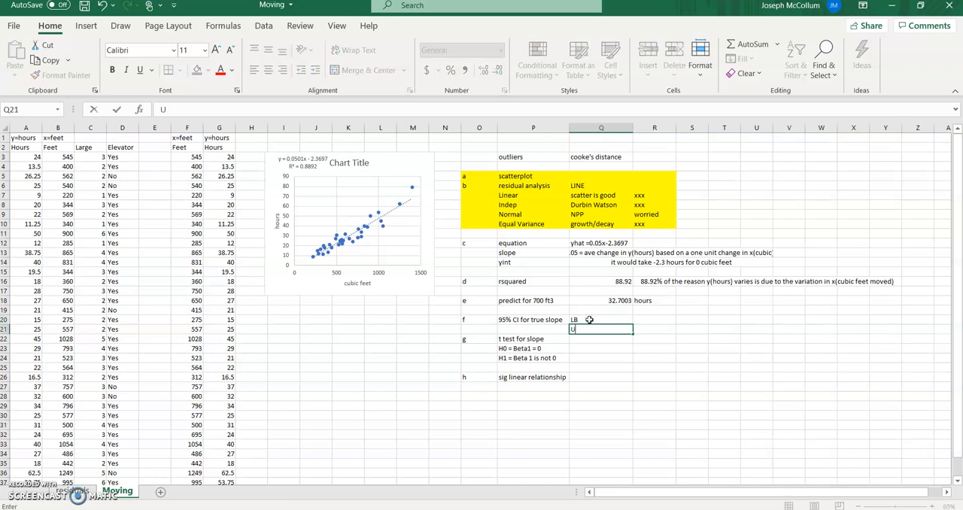
type("B")
key("Up")
key("Right")
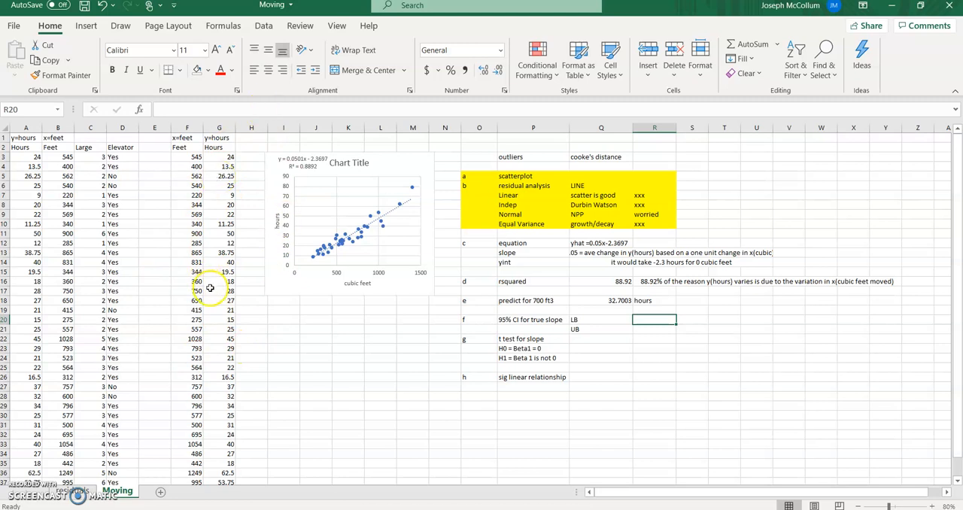
- On the residuals sheet, fit the Lower 95% and Upper 95% columns F and G to their contents
scroll(218, 301, "down", 4)
scroll(214, 297, "up", 4)
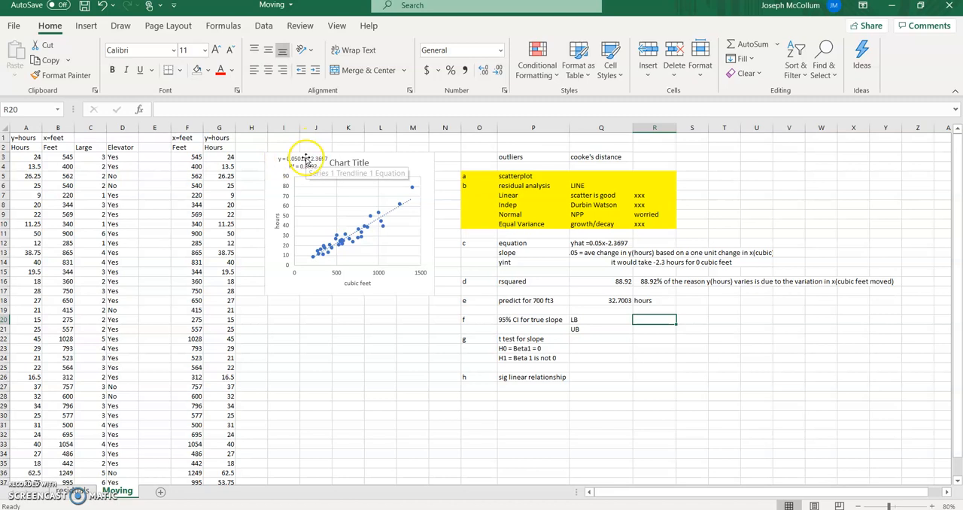
left_click(75, 493)
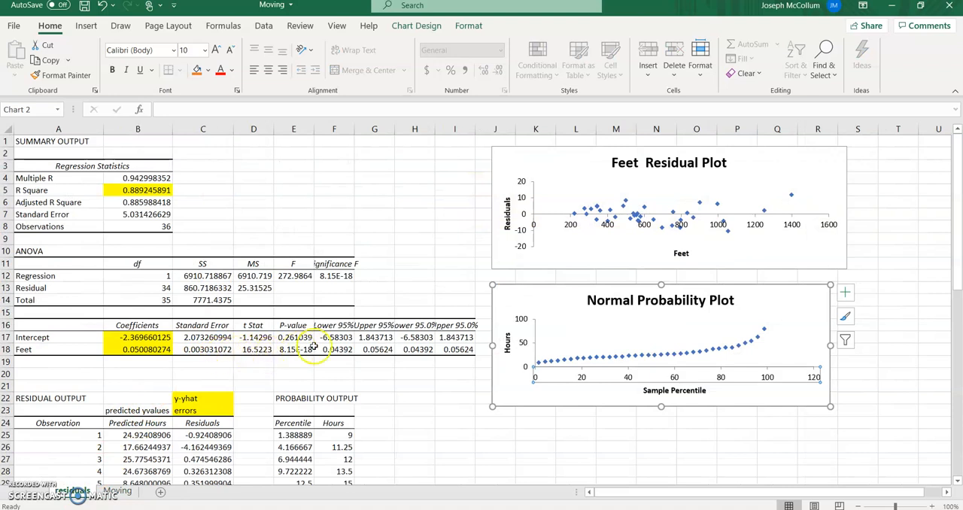
double_click(353, 126)
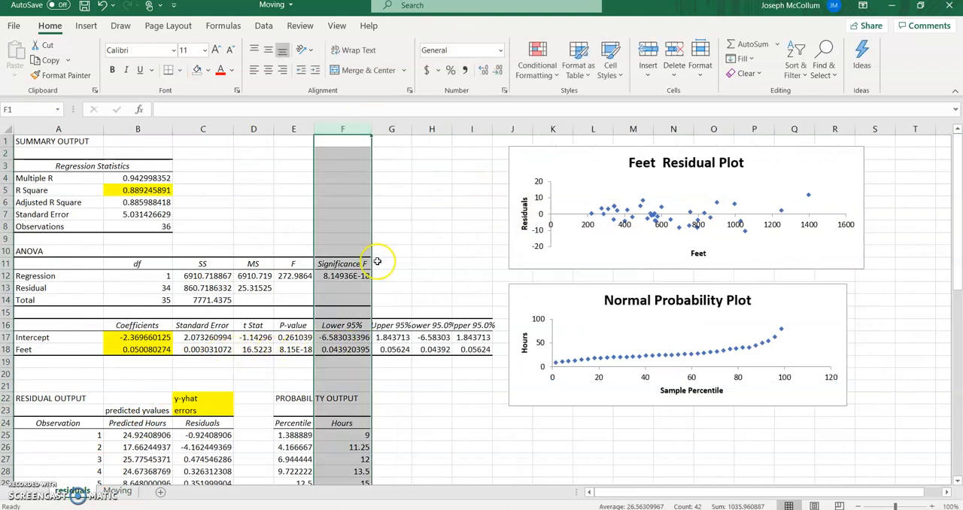
double_click(411, 126)
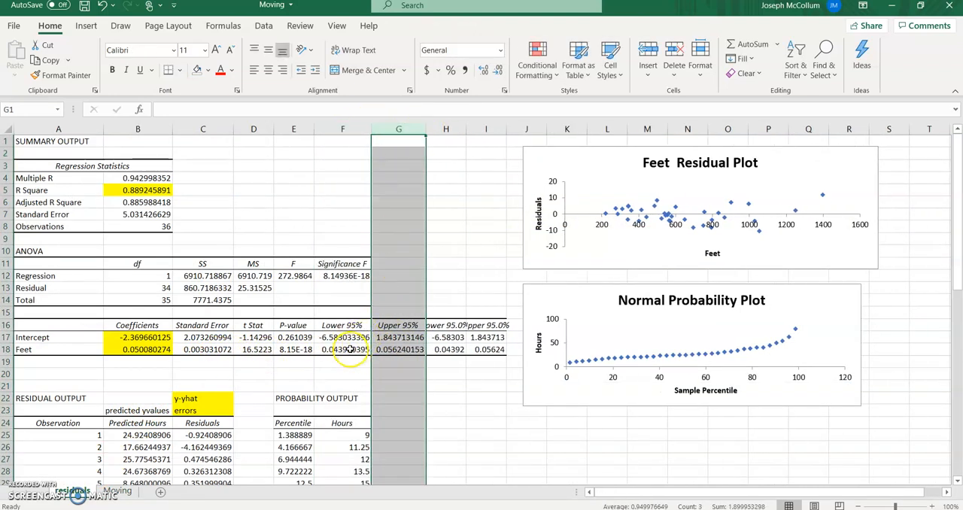
- Fill the Feet row's Lower 95% and Upper 95% values in F18:G18 with light green on the residuals sheet
left_click_drag(351, 349, 421, 351)
left_click(206, 72)
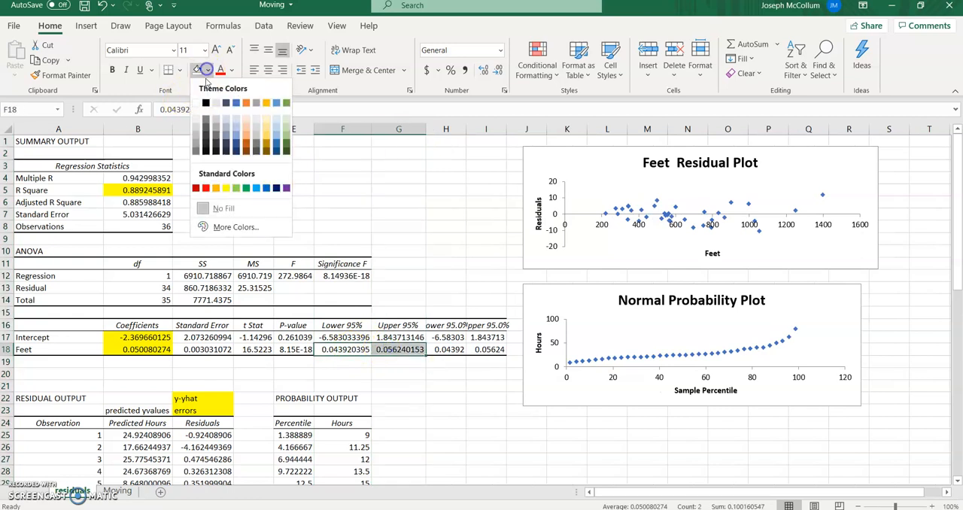
left_click(232, 187)
left_click(356, 366)
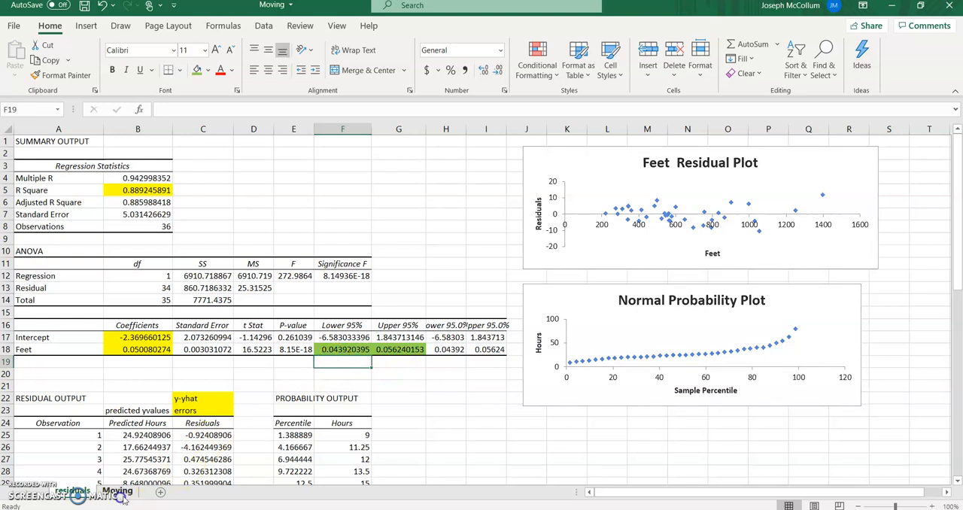
- On the Moving sheet, enter the slope interval's lower bound .044 in R20 and upper bound .056 in R21
key("ctrl+Page_Down")
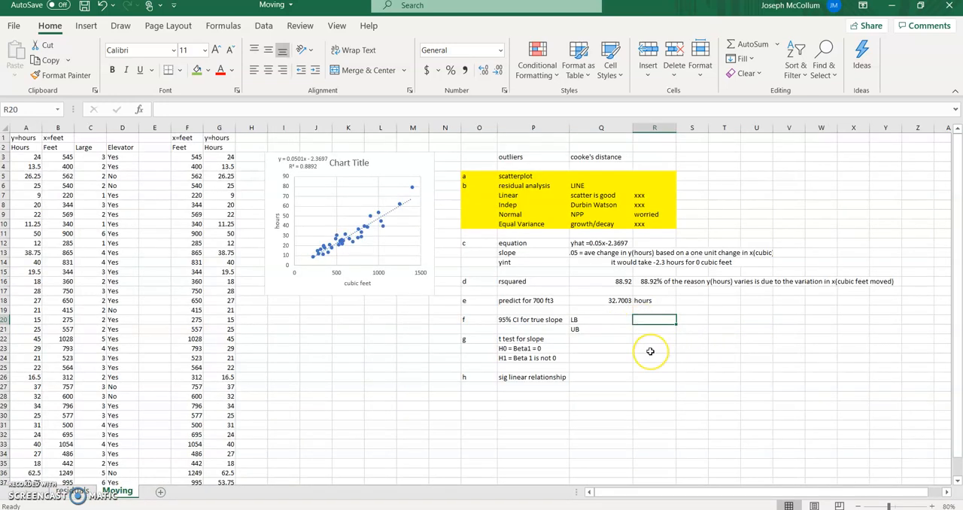
type(".044")
key("Return")
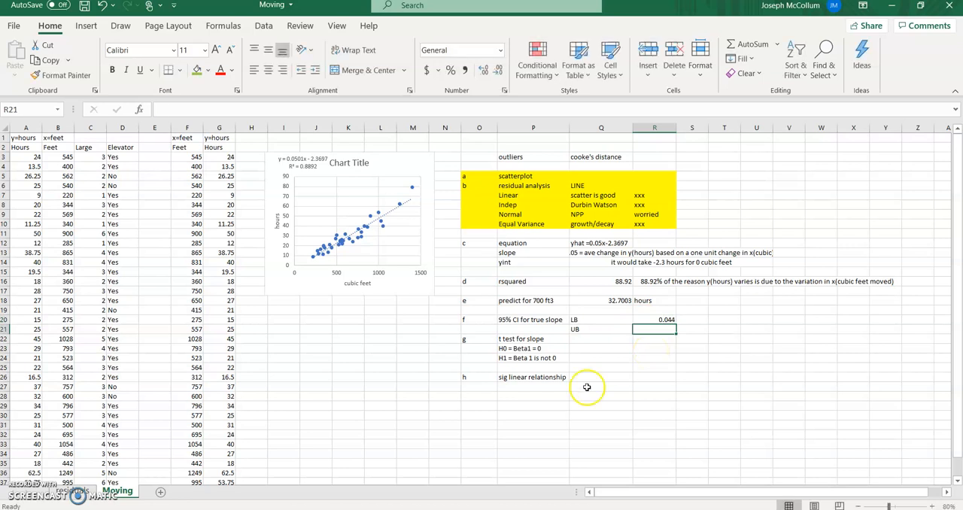
left_click(72, 491)
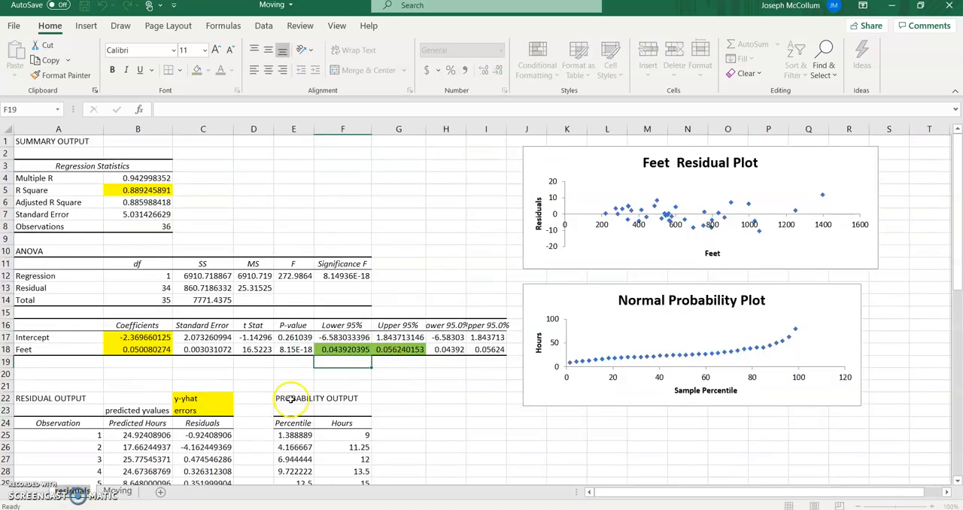
left_click(118, 491)
type(".")
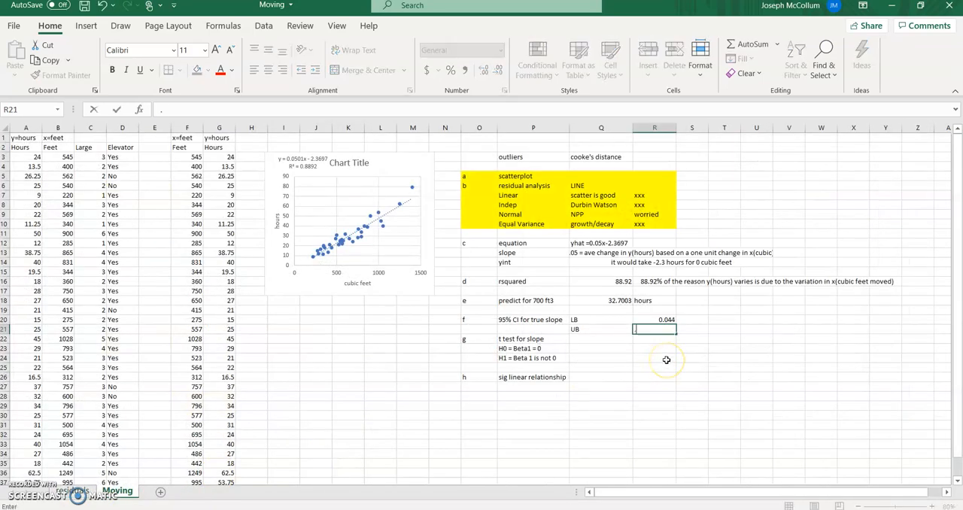
type("056")
key("Return")
- Review the confidence interval bounds in R20:R21 and the slope t test hypotheses in P23:P24
key("Up")
key("Up")
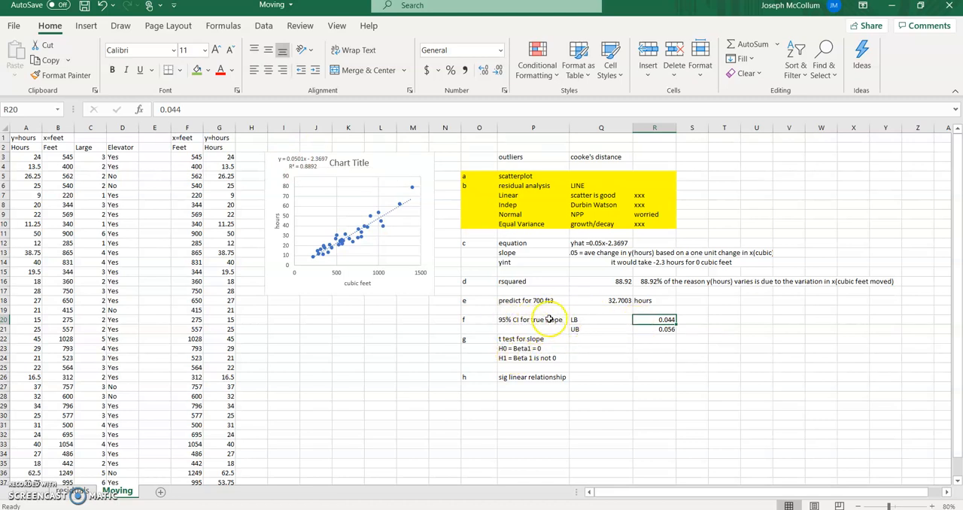
left_click(687, 320)
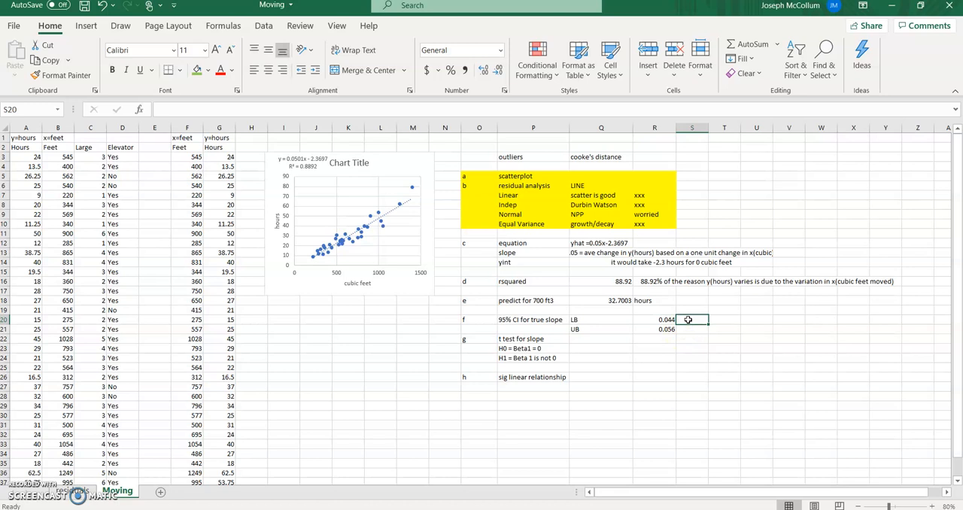
left_click(681, 331)
left_click(664, 321)
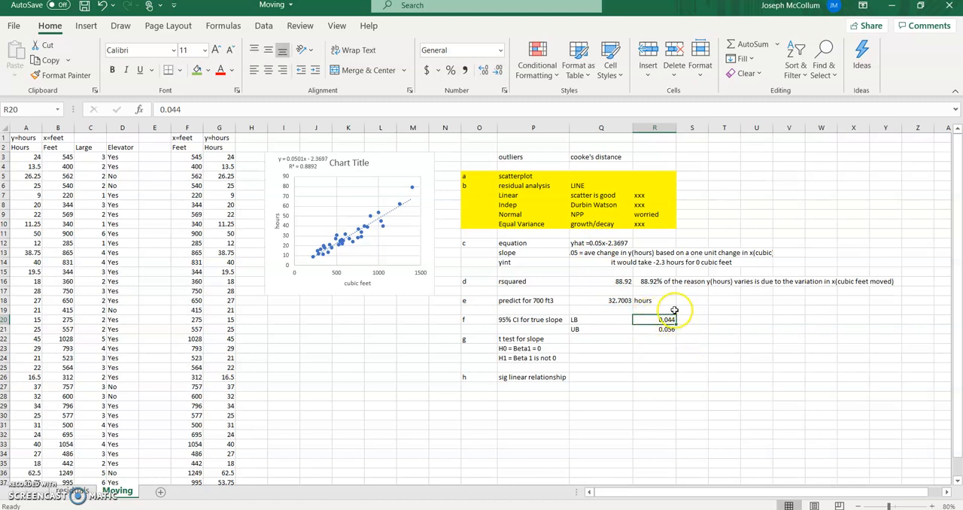
left_click(665, 331)
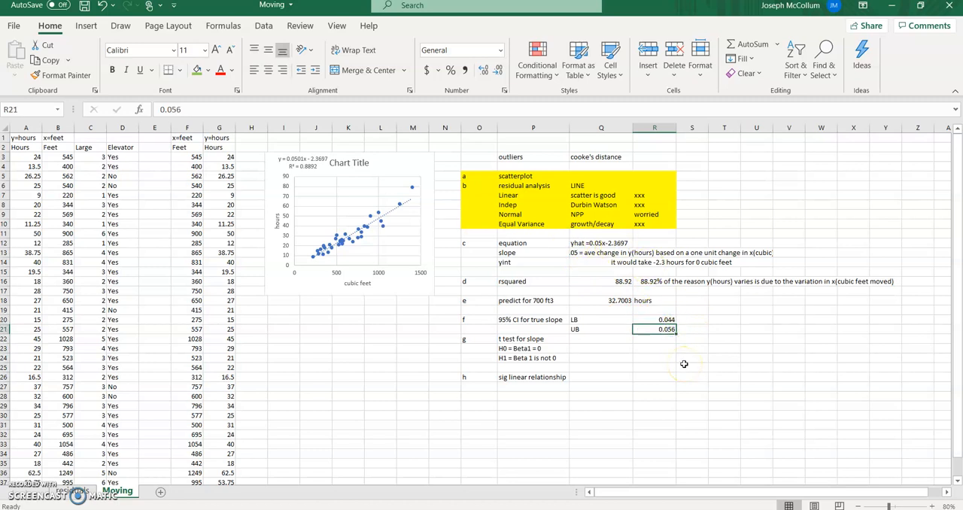
key("Left")
key("Down")
key("Down")
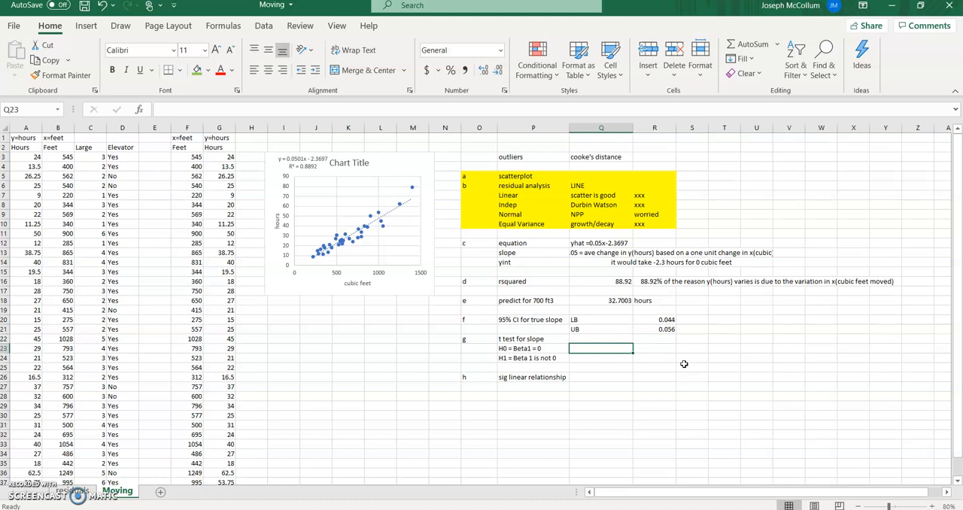
key("Left")
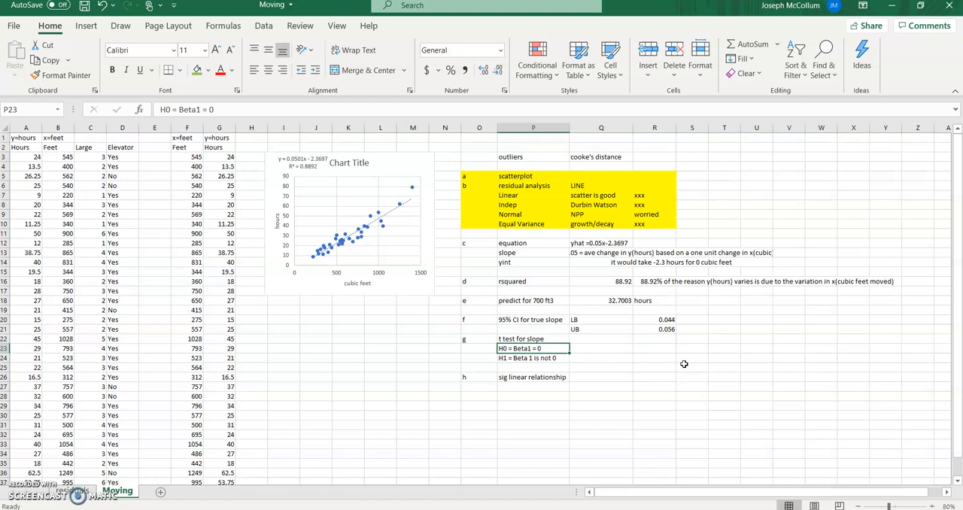
key("Down")
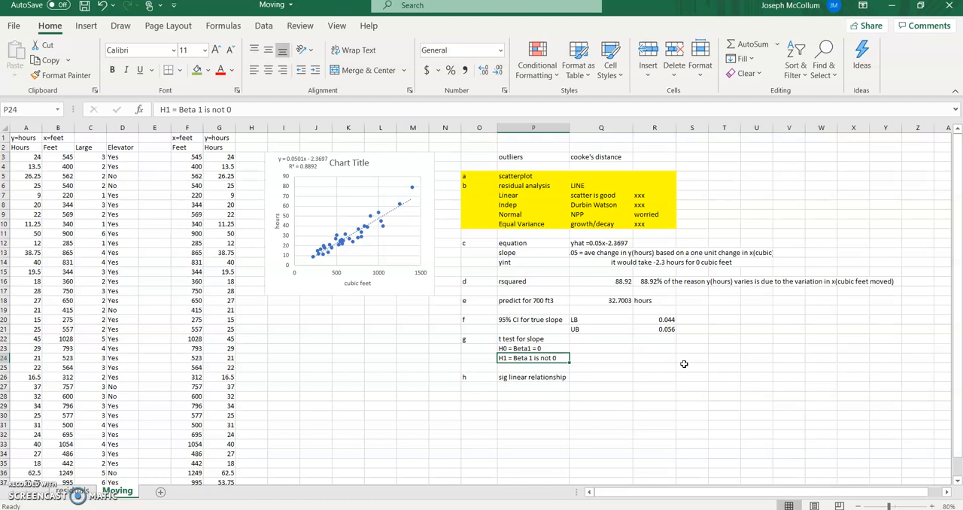
key("Up")
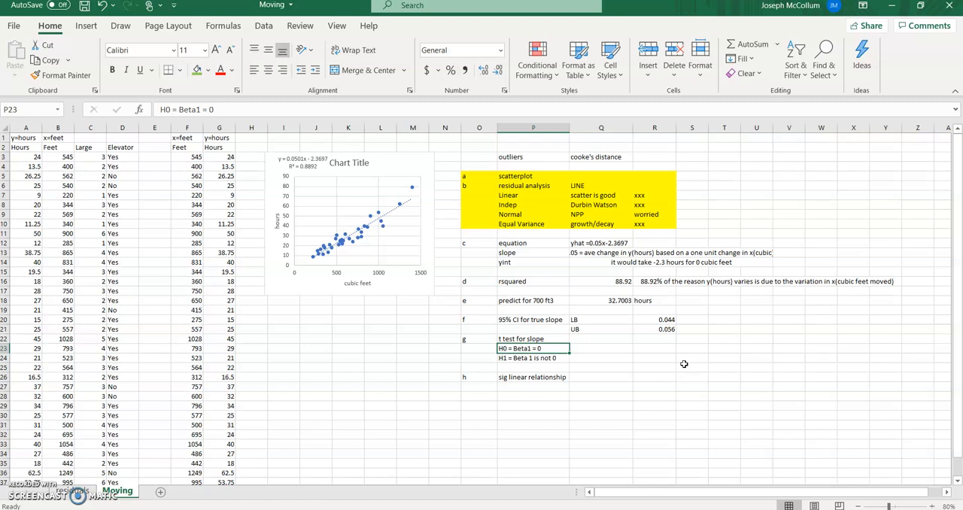
- Label the t test results "tvalue" in Q23 and "pvalue" in Q24
left_click(604, 348)
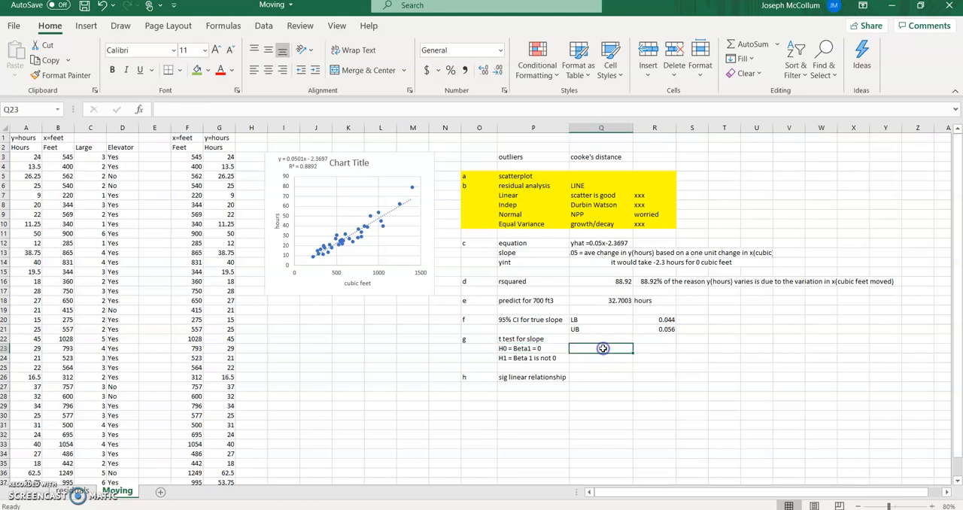
type("tvalue")
key("Return")
type("pvalue")
key("Up")
key("Right")
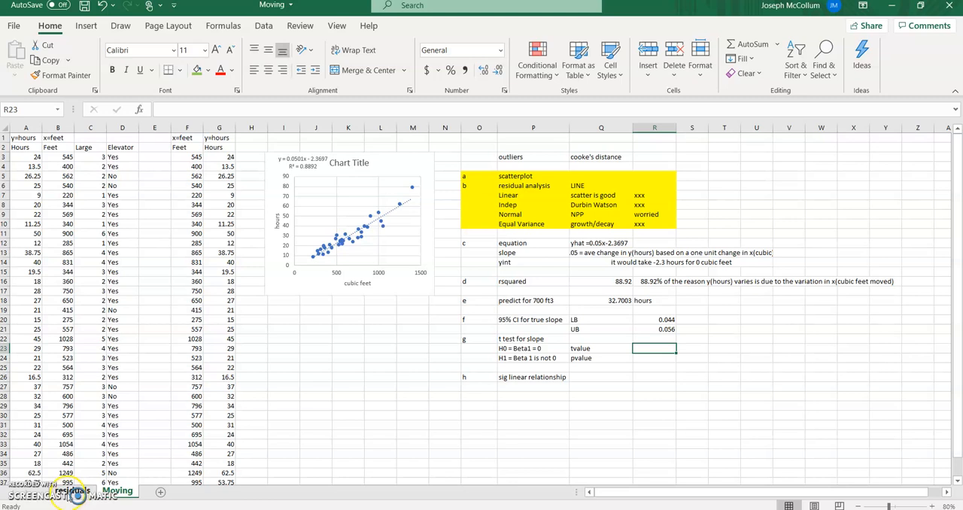
- On the residuals sheet, fill the Feet row's t Stat and P-value in D18:E18 with light blue
left_click(72, 491)
left_click_drag(247, 351, 294, 351)
left_click(207, 70)
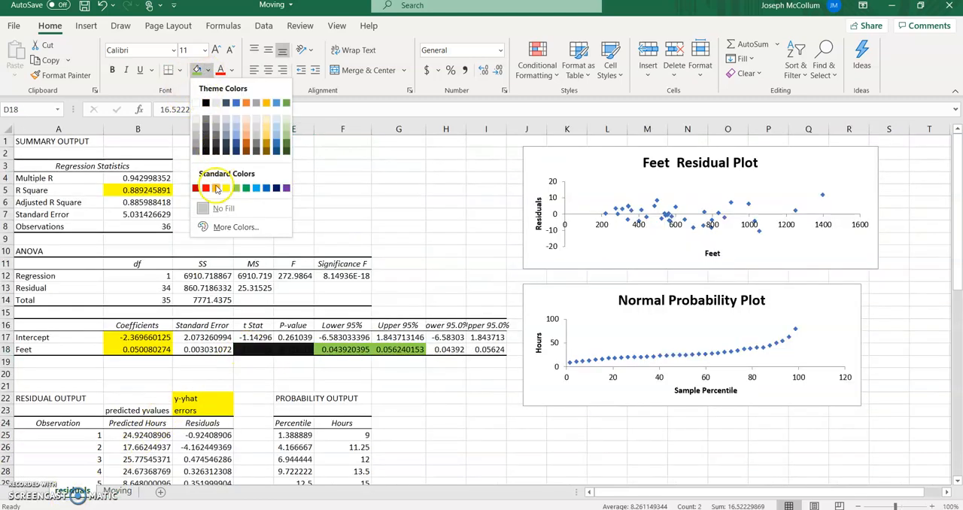
left_click(256, 188)
left_click_drag(254, 374, 256, 362)
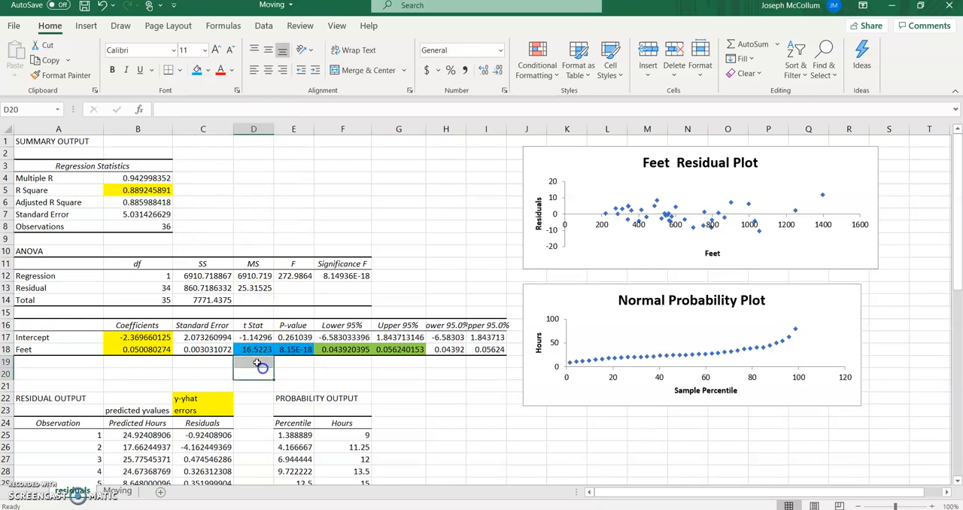
left_click(257, 363)
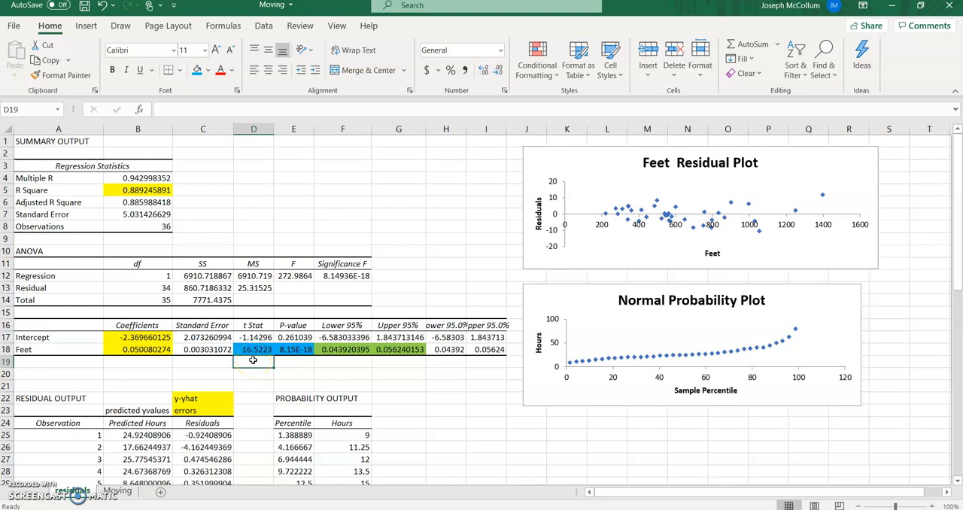
- Enter the t statistic 16.52 beside the tvalue label in R23 of the Moving sheet
left_click(118, 491)
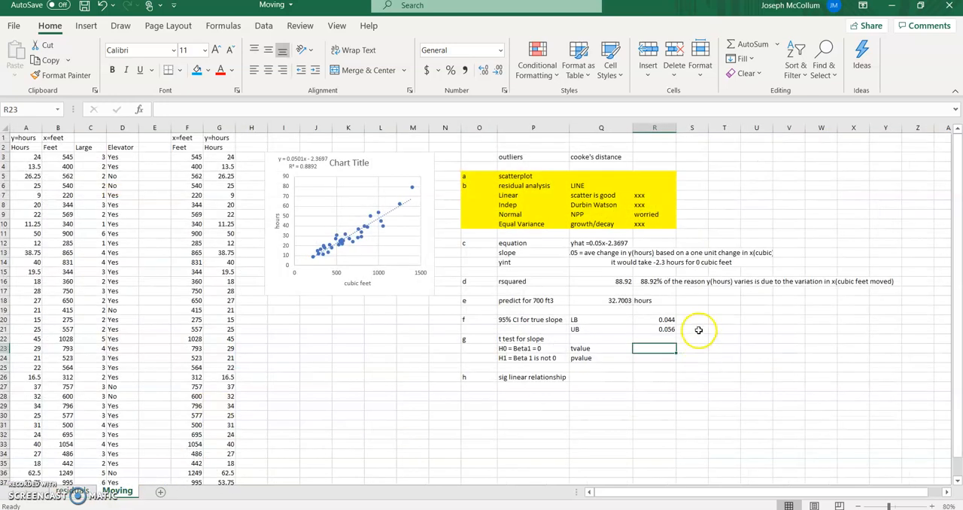
type("16.52")
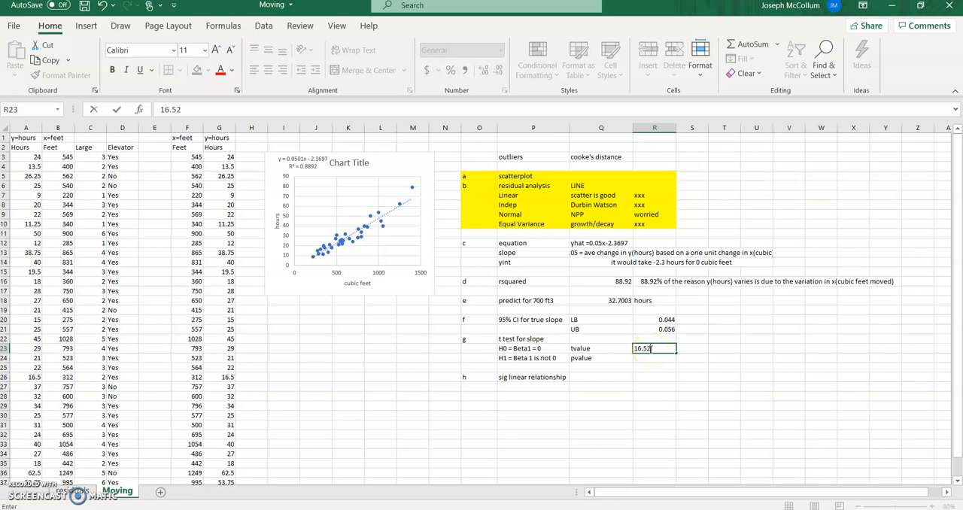
left_click(650, 348)
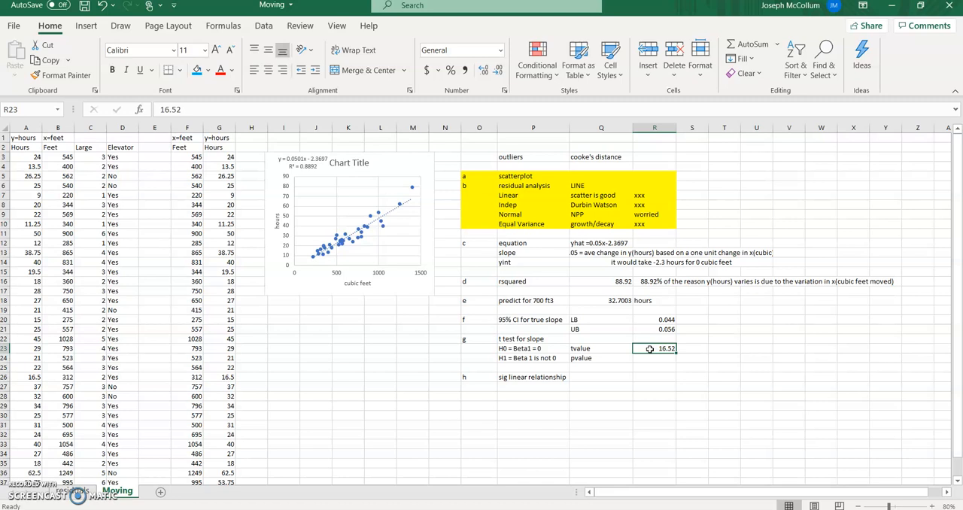
key("Down")
key("Up")
- Check the full Feet P-value in E18 of the residuals sheet and enter 0 as the pvalue in R24 of Moving
left_click(72, 490)
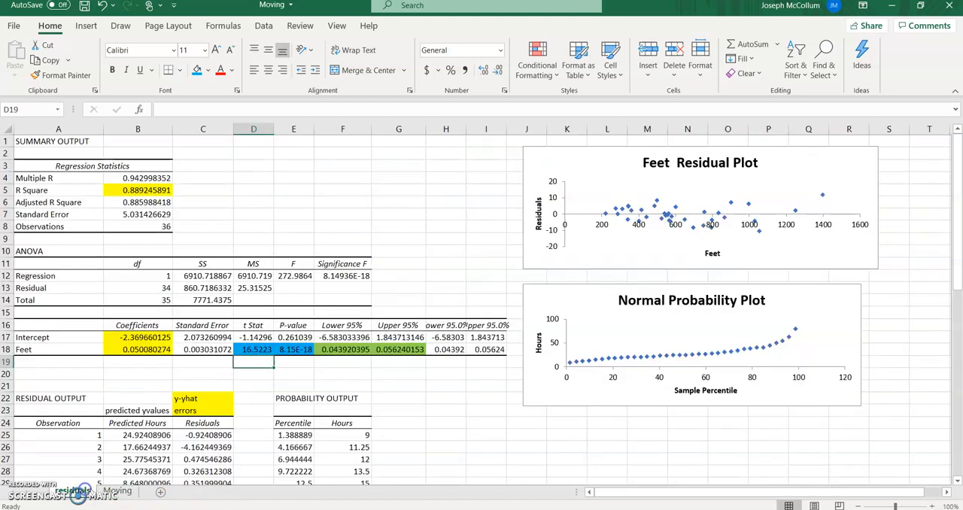
left_click(292, 349)
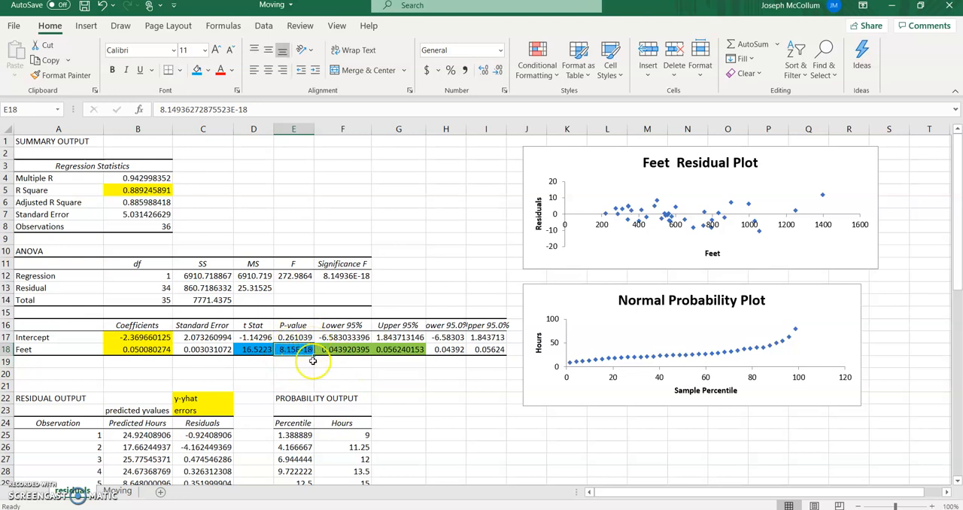
left_click(118, 491)
left_click(656, 360)
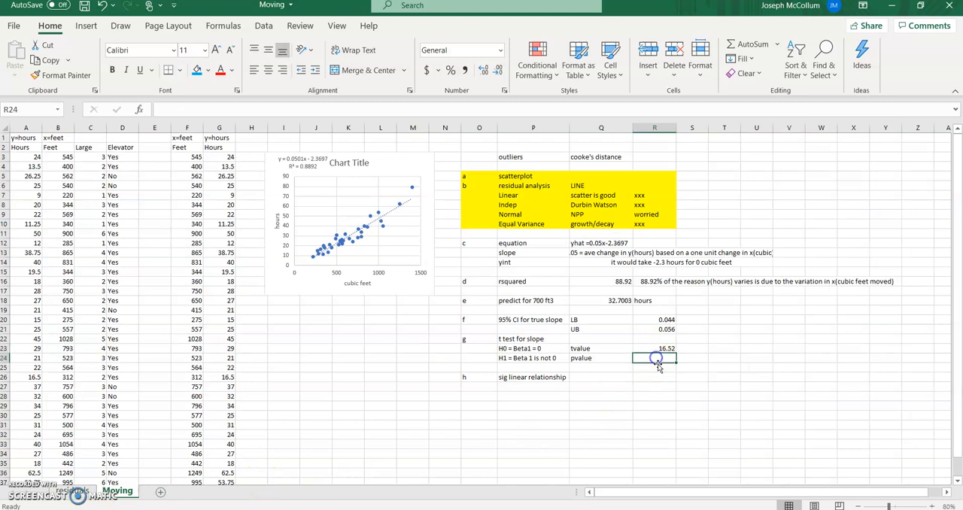
type("0")
key("Tab")
left_click(658, 364)
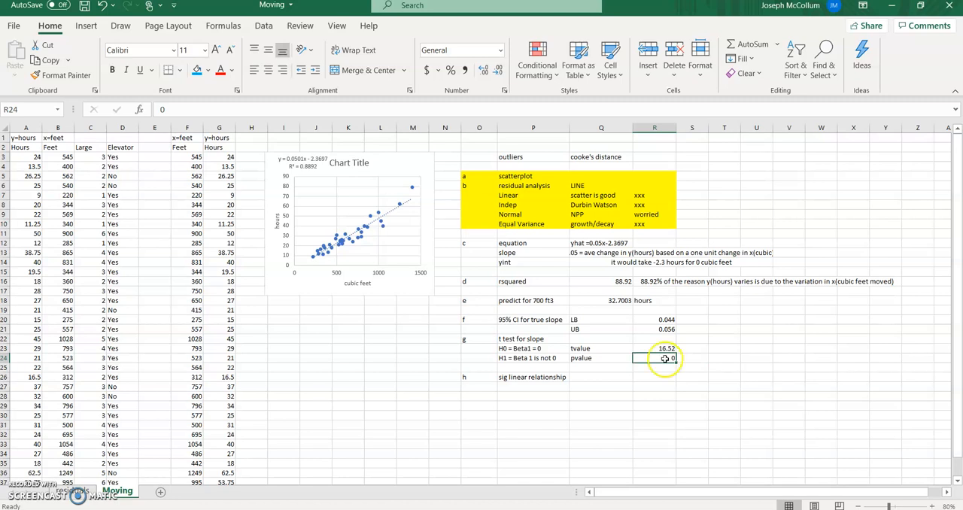
- Enter the t test conclusion "reject H0" in Q25 below the pvalue label
left_click(529, 359)
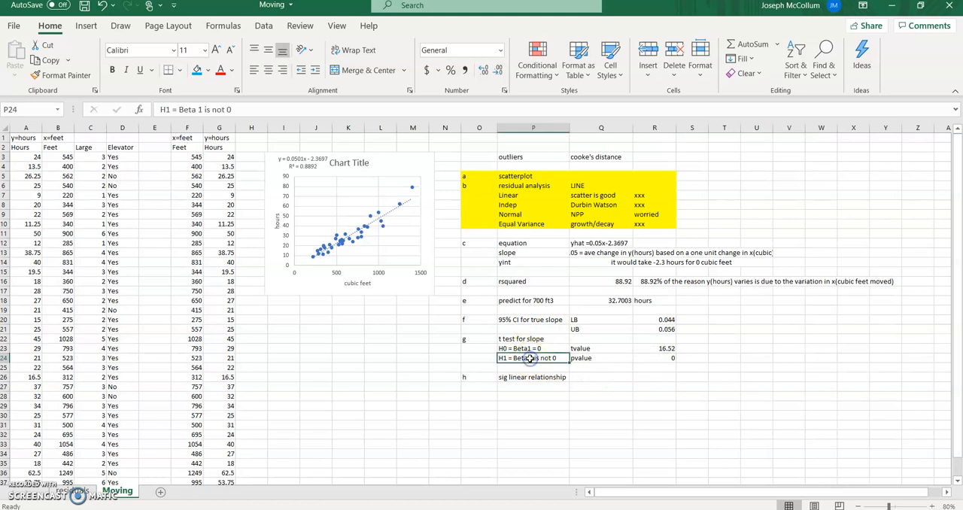
left_click(652, 359)
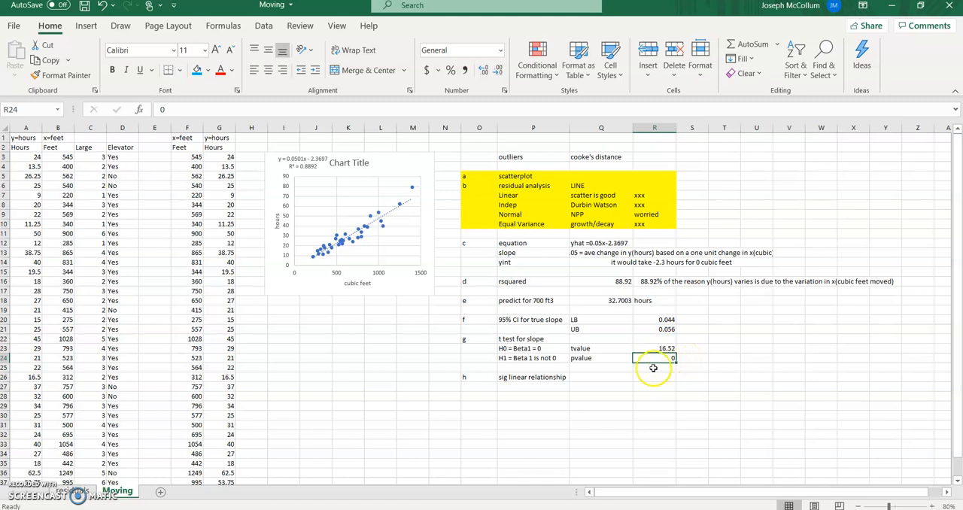
left_click(618, 367)
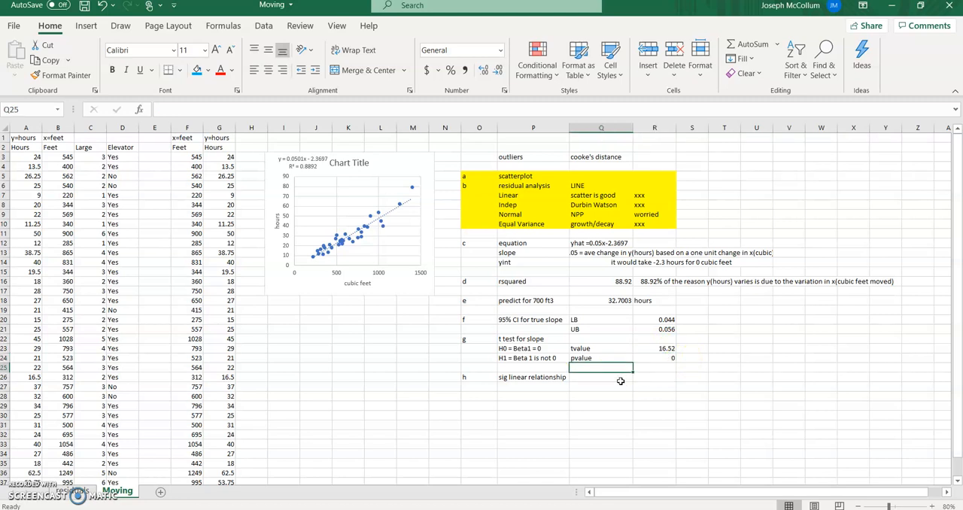
type("reje")
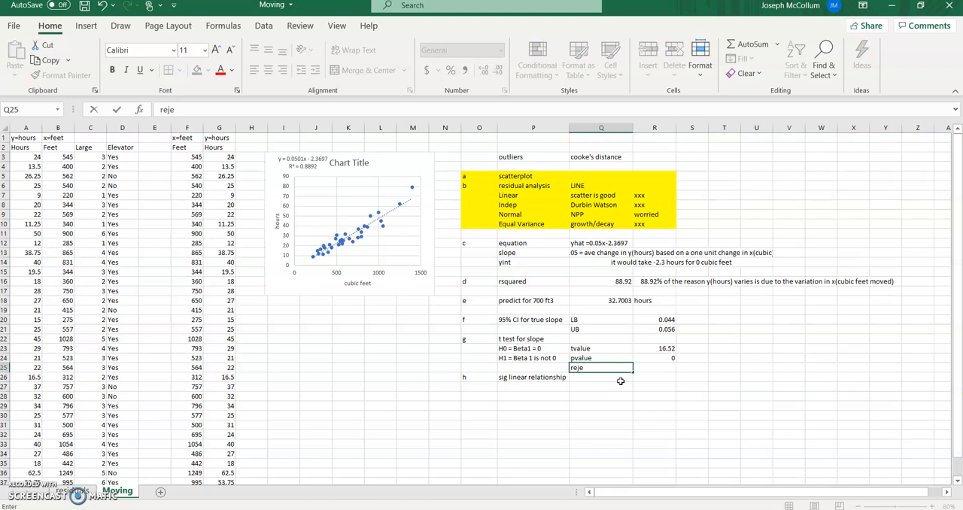
type("ct H0")
- Fill the alternative hypothesis "H1 = Beta 1 is not 0" in P24 with light blue
key("Left")
key("Up")
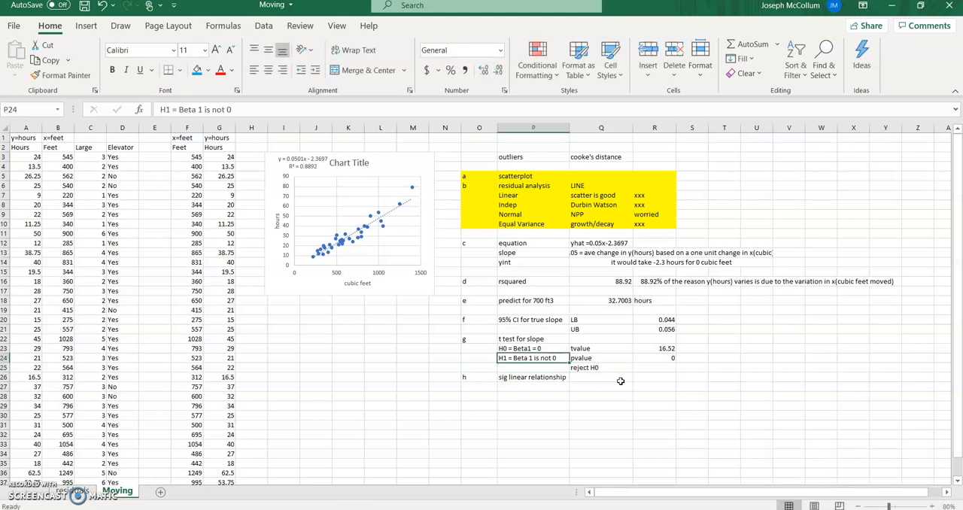
left_click(197, 69)
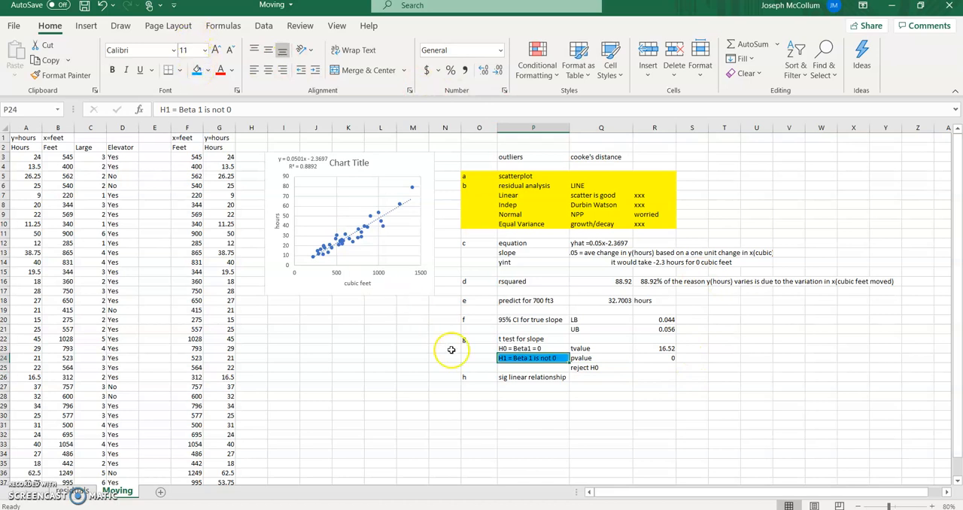
left_click(510, 358)
- Enter "part f and since 0 is not in the 95% CI" in P27 under the sig linear relationship heading
key("Down")
key("Down")
key("Down")
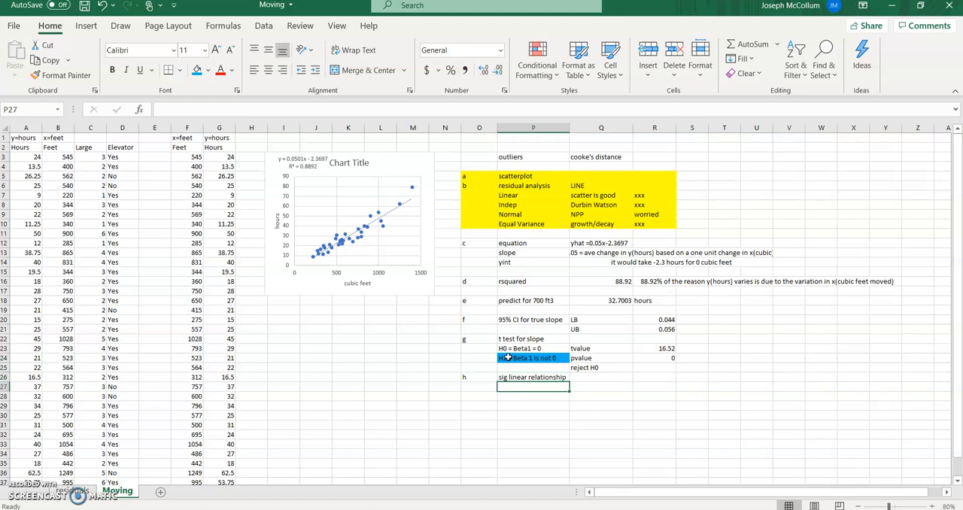
type("par")
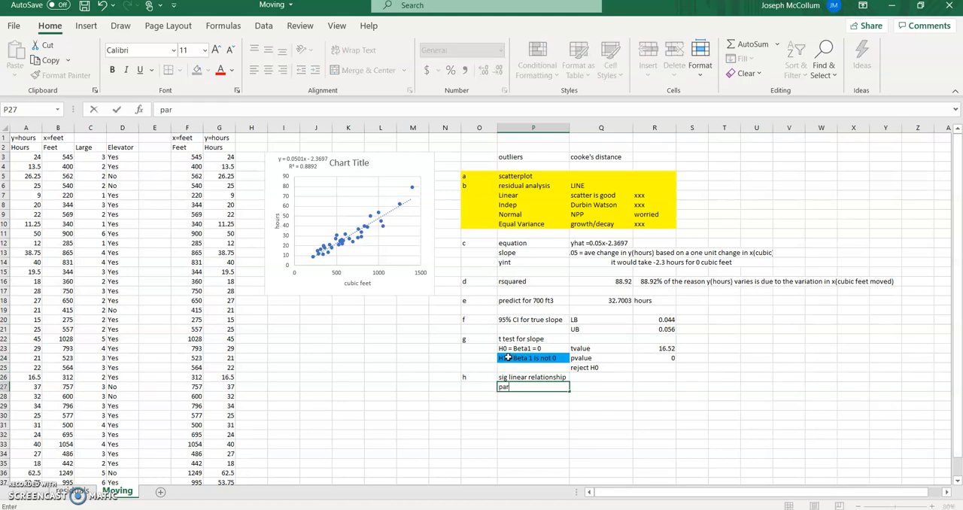
type("t f and since 0 is not in the 95% C")
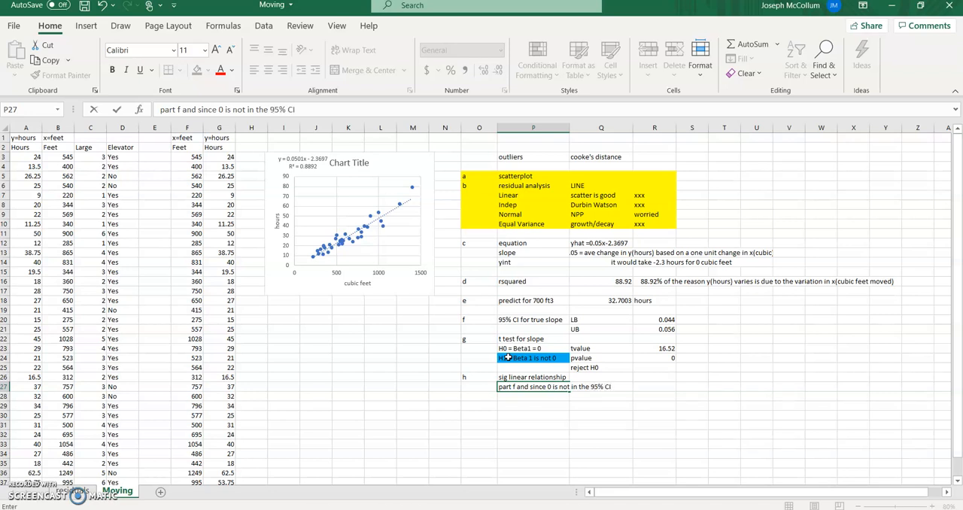
type("I")
key("Return")
- Add the second justification "part g and my t test" in P28
type("part ")
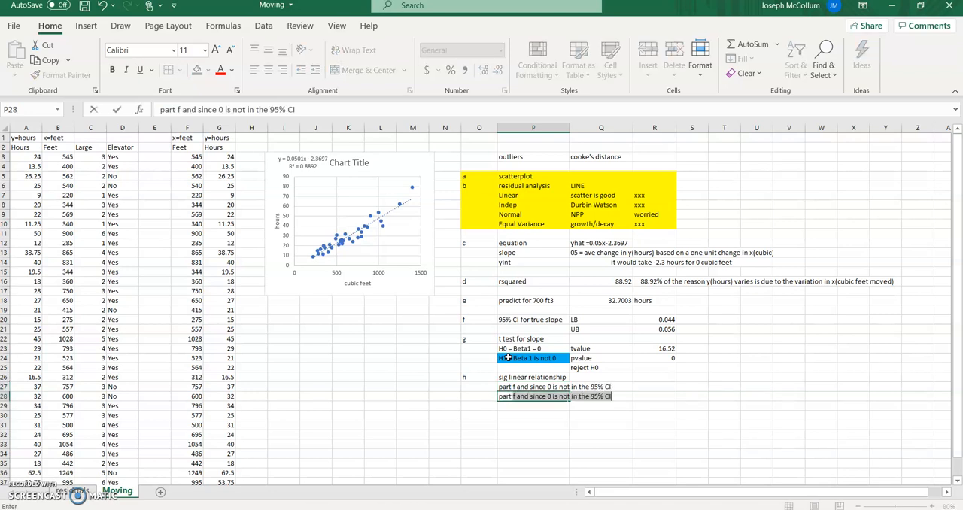
type("g and my t test")
key("Return")
- Merge and center the part f justification across P27:Q27
key("Up")
key("Up")
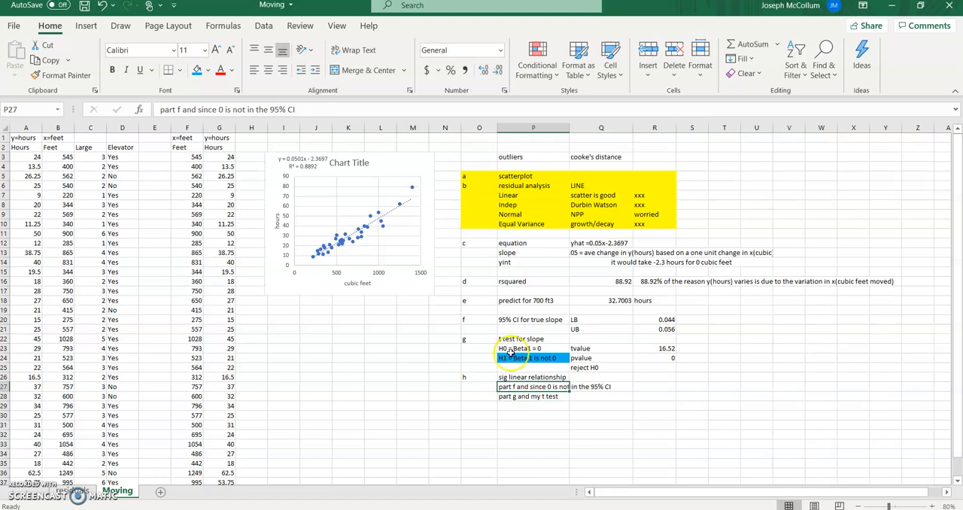
left_click_drag(531, 387, 604, 387)
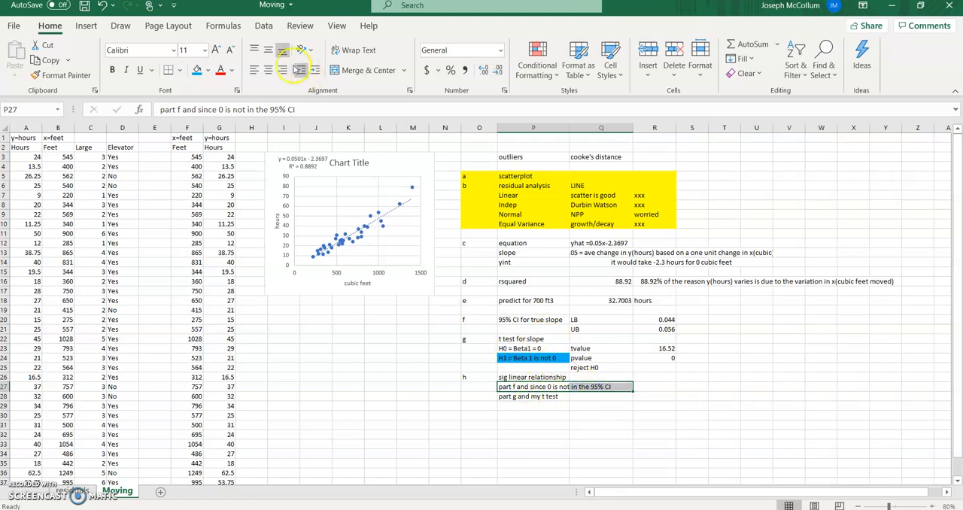
left_click(363, 70)
left_click(580, 397)
left_click(577, 387)
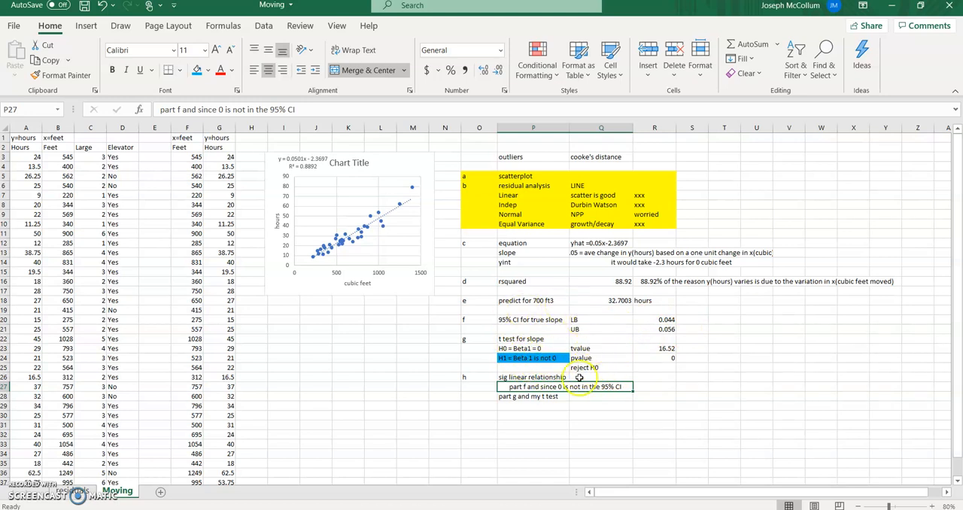
left_click(543, 412)
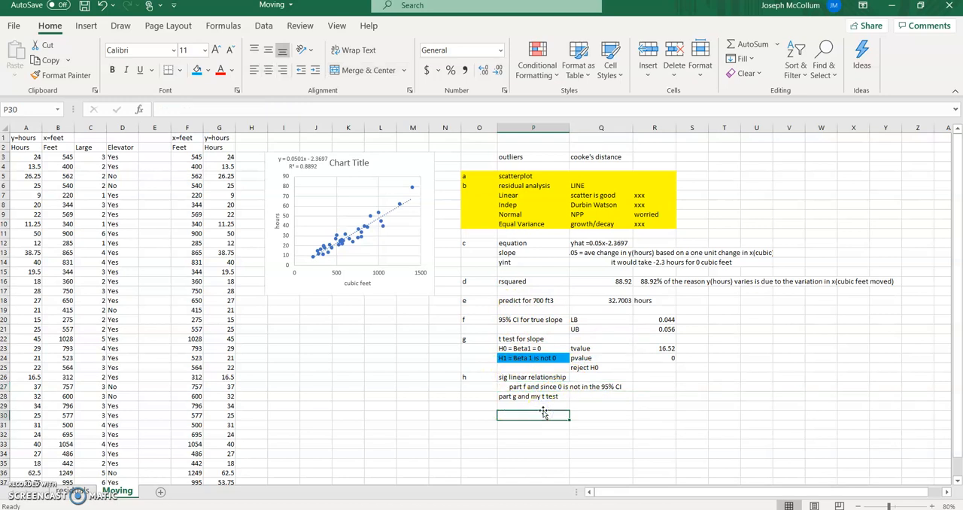